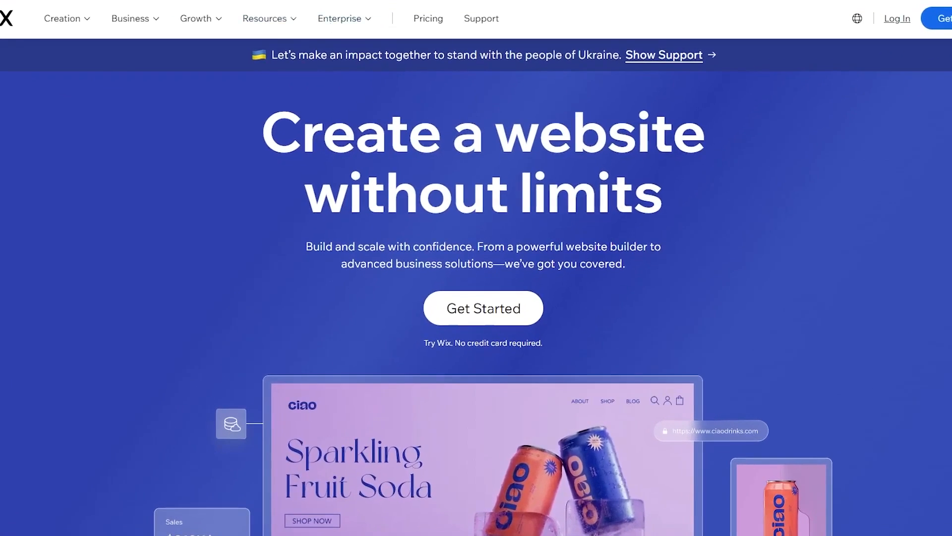
Step: Go to websiteworldmedia.com/wix to reach the Wix sign-up page
{"action": "left_click", "coordinate": [157, 4]}
{"action": "type", "text": "www"}
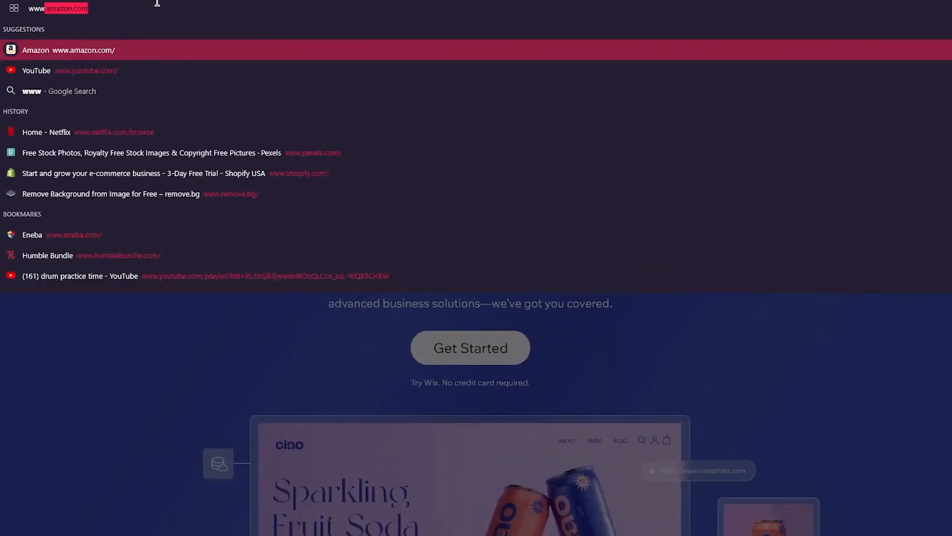
{"action": "type", "text": ".webs"}
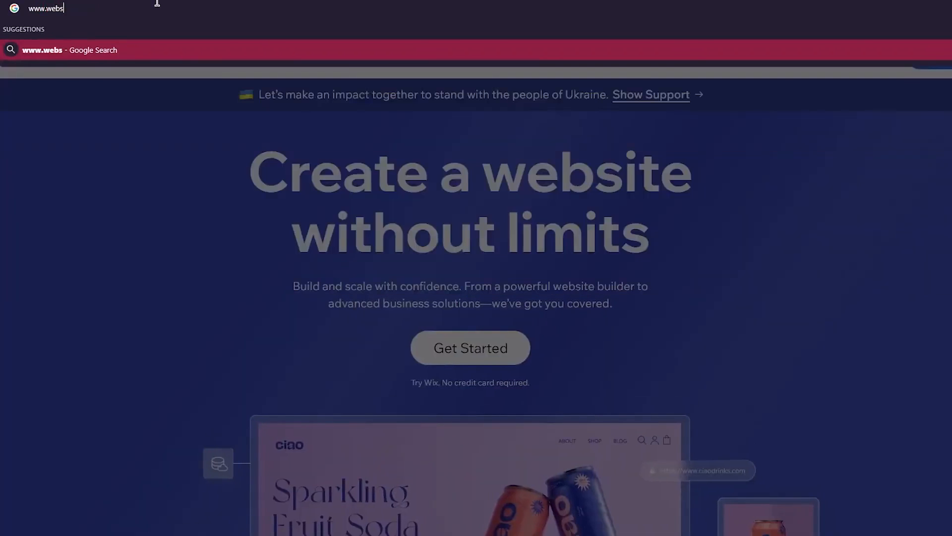
{"action": "type", "text": "iteworldmedia"}
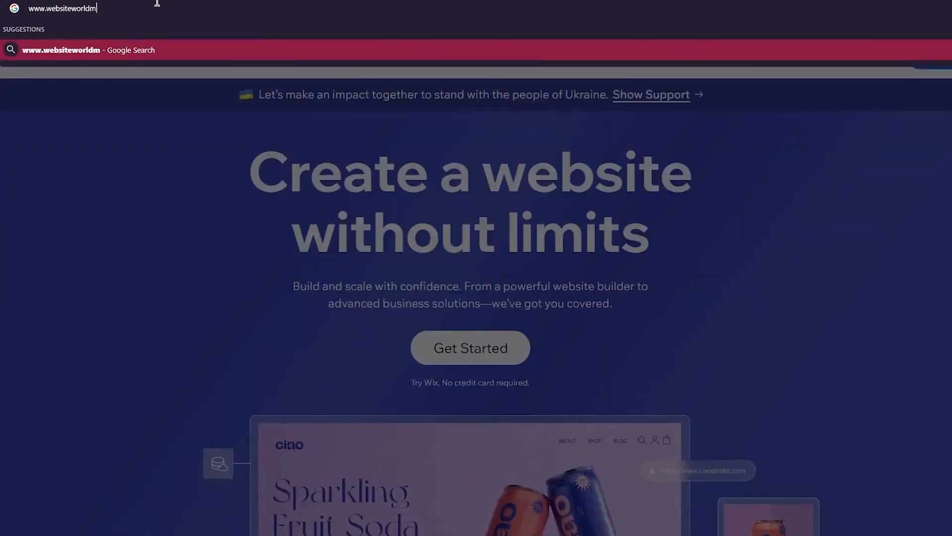
{"action": "type", "text": ".com/wix"}
{"action": "key", "text": "Return"}
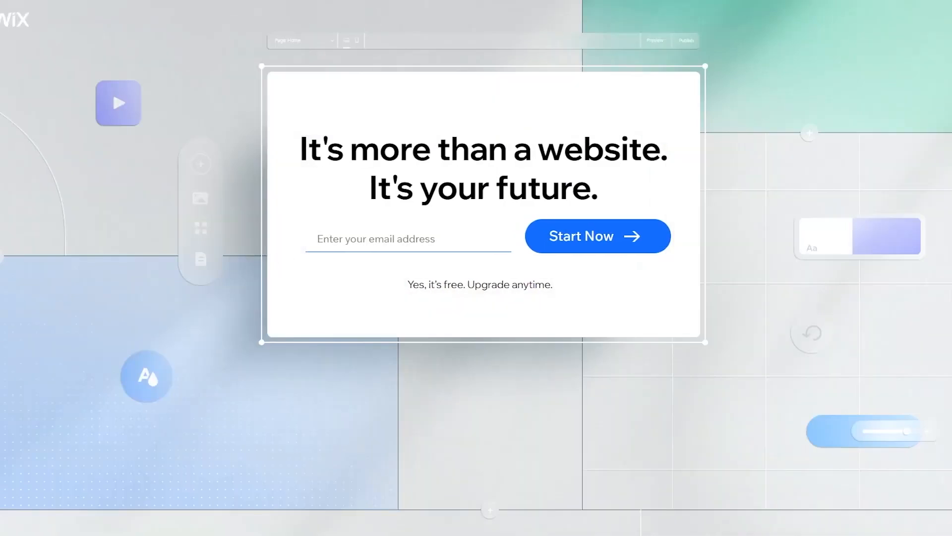
{"action": "left_click_drag", "start_coordinate": [334, 156], "coordinate": [651, 166]}
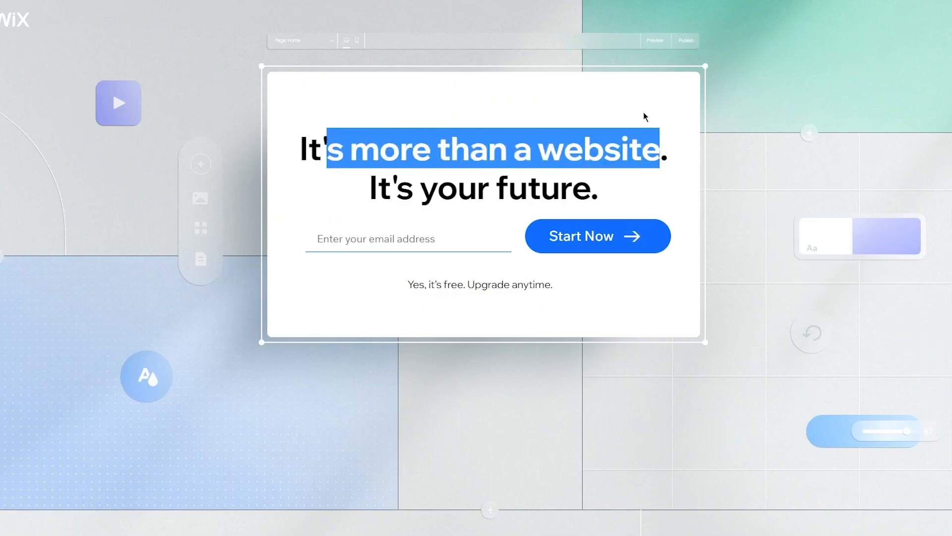
{"action": "left_click", "coordinate": [624, 151]}
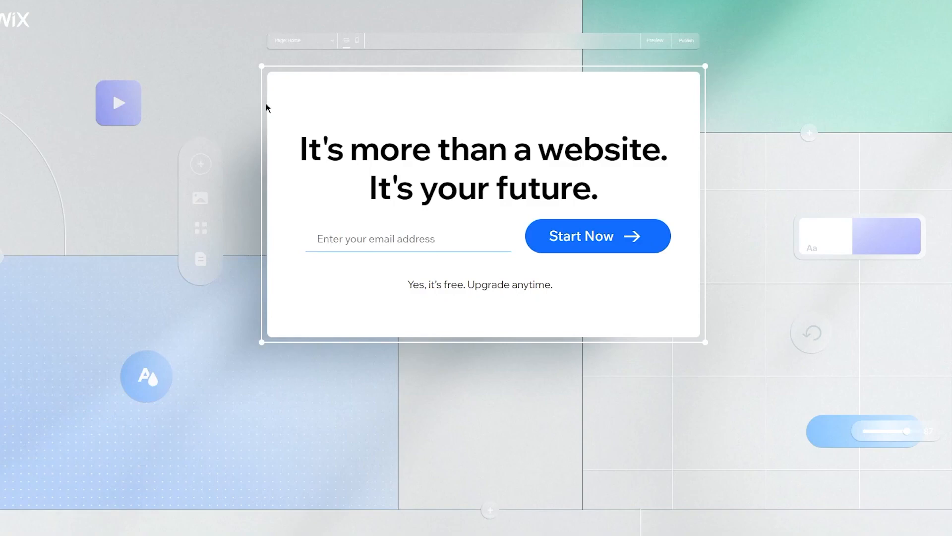
{"action": "left_click", "coordinate": [415, 238]}
{"action": "left_click", "coordinate": [507, 178]}
{"action": "left_click", "coordinate": [388, 240]}
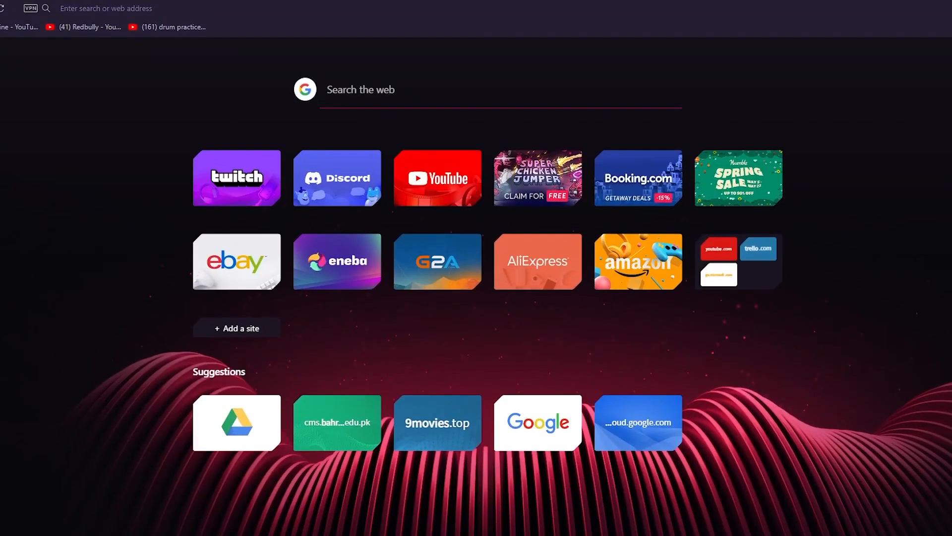
Step: Search the web for wix pricing and review the Website Plans comparison table
{"action": "type", "text": "w"}
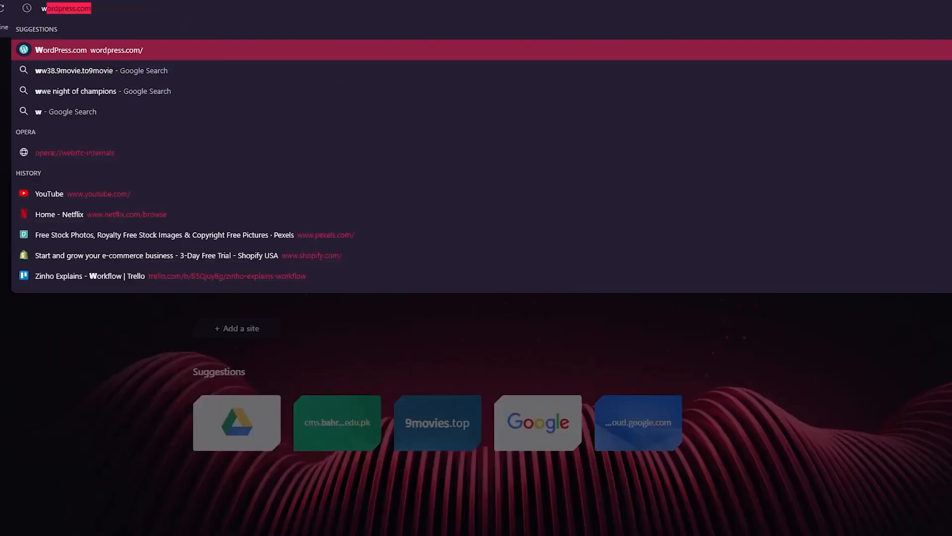
{"action": "type", "text": "ix pr"}
{"action": "key", "text": "Down"}
{"action": "key", "text": "Return"}
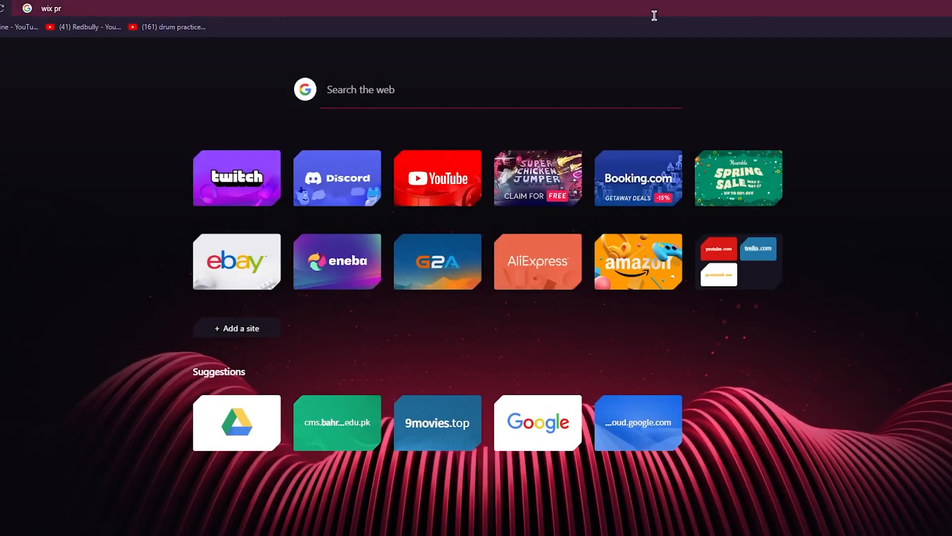
{"action": "type", "text": "icing"}
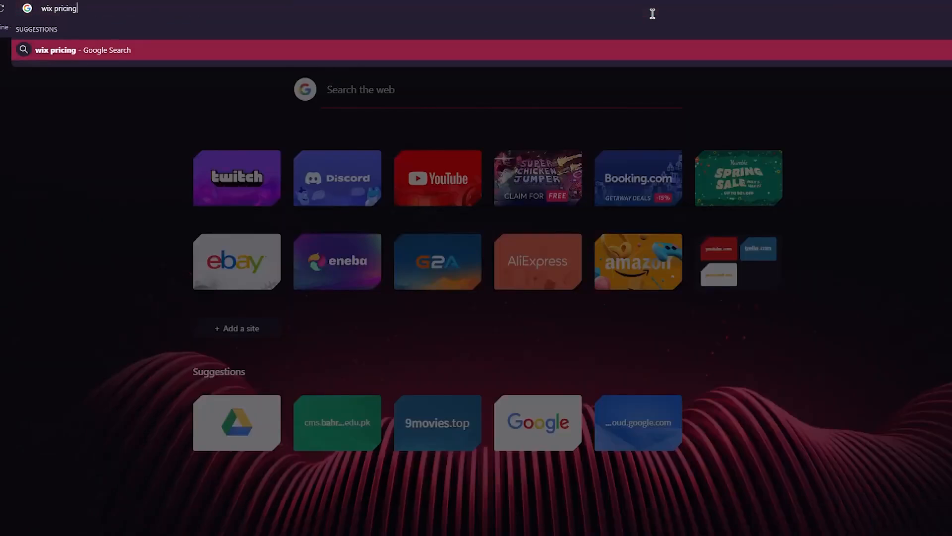
{"action": "key", "text": "Return"}
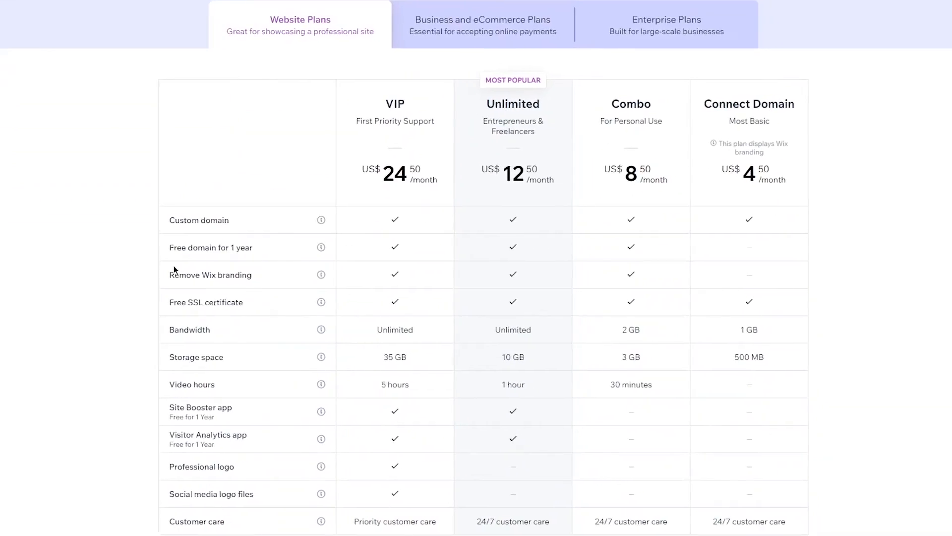
{"action": "scroll", "coordinate": [855, 244], "scroll_direction": "down", "scroll_amount": 3}
{"action": "scroll", "coordinate": [856, 278], "scroll_direction": "down", "scroll_amount": 5}
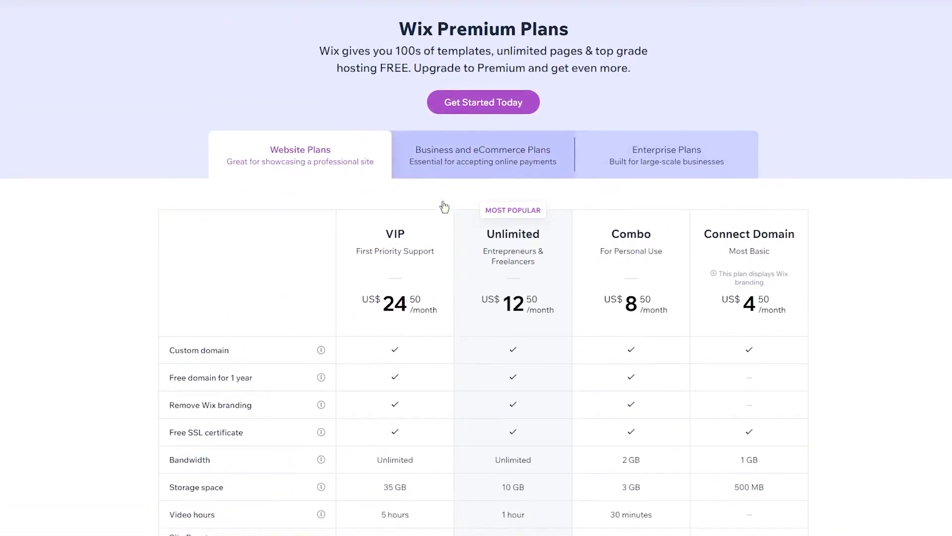
{"action": "scroll", "coordinate": [444, 207], "scroll_direction": "down", "scroll_amount": 10}
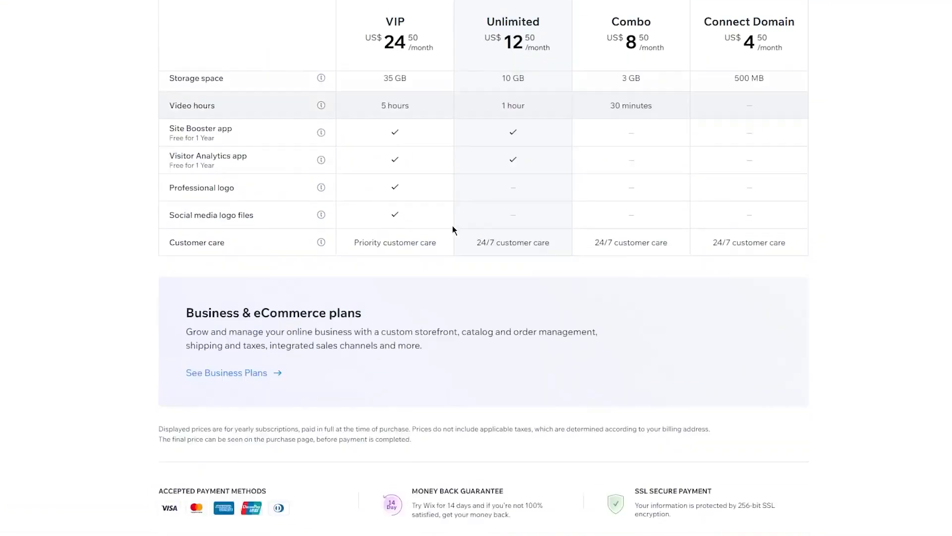
{"action": "scroll", "coordinate": [391, 159], "scroll_direction": "up", "scroll_amount": 8}
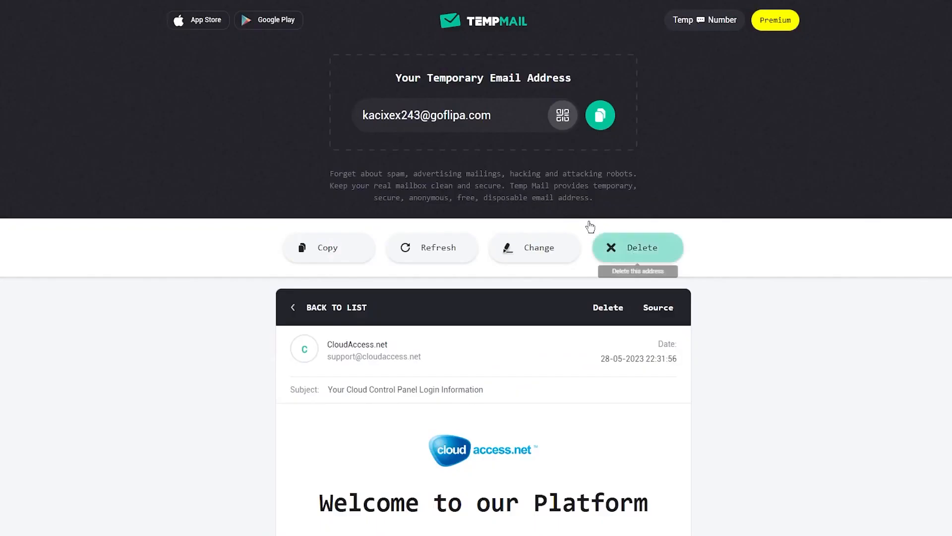
Step: Copy the temporary email address, paste it into the Wix email field, and start the sign-up
{"action": "left_click", "coordinate": [601, 116]}
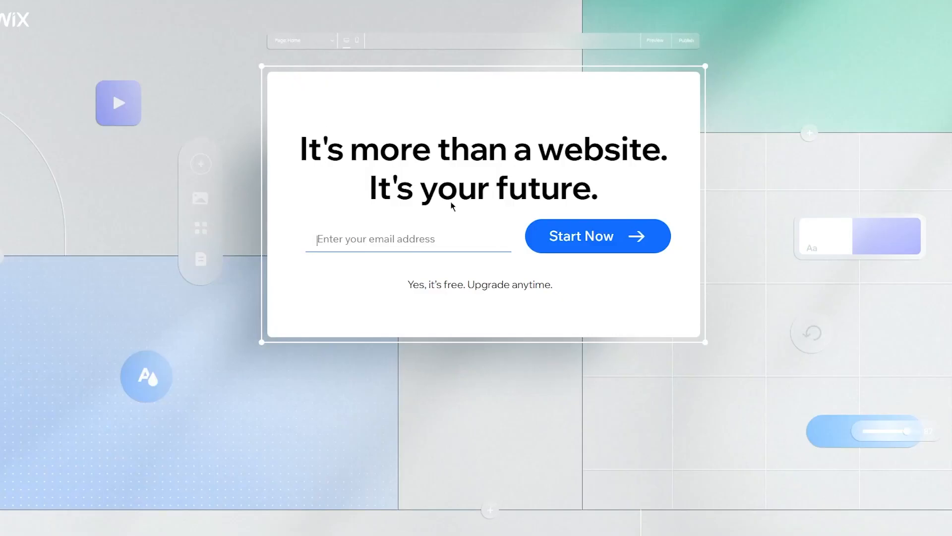
{"action": "right_click", "coordinate": [407, 237]}
{"action": "left_click", "coordinate": [459, 370]}
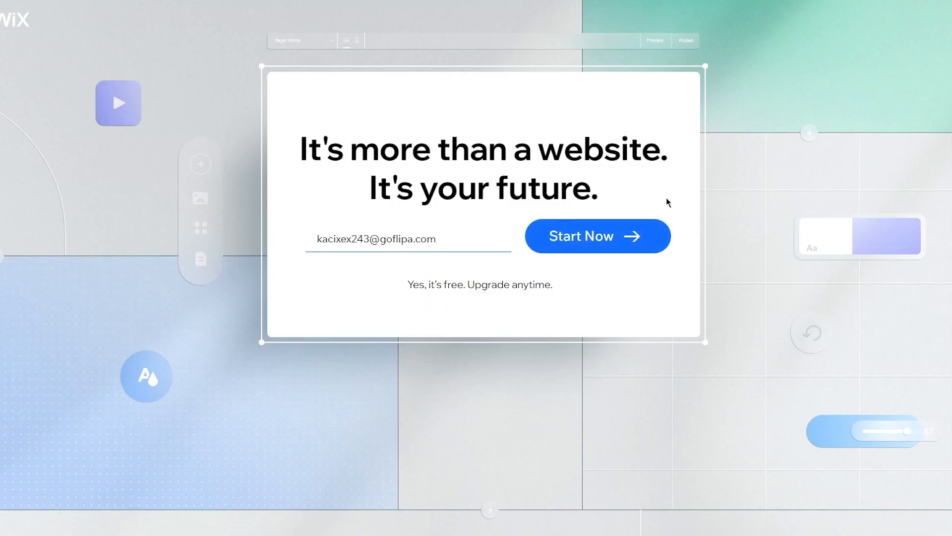
{"action": "left_click", "coordinate": [548, 234]}
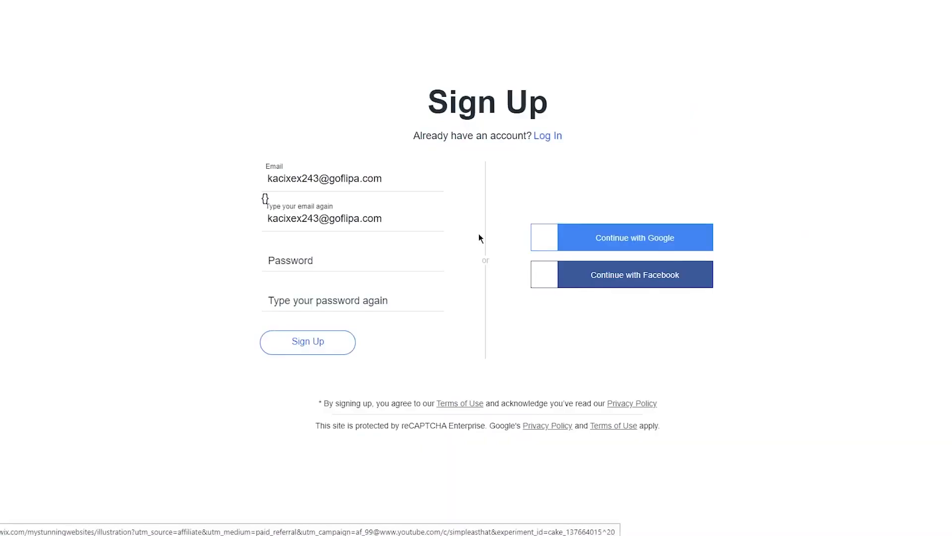
Step: Enter and confirm the account password and submit the sign-up form
{"action": "left_click", "coordinate": [330, 261]}
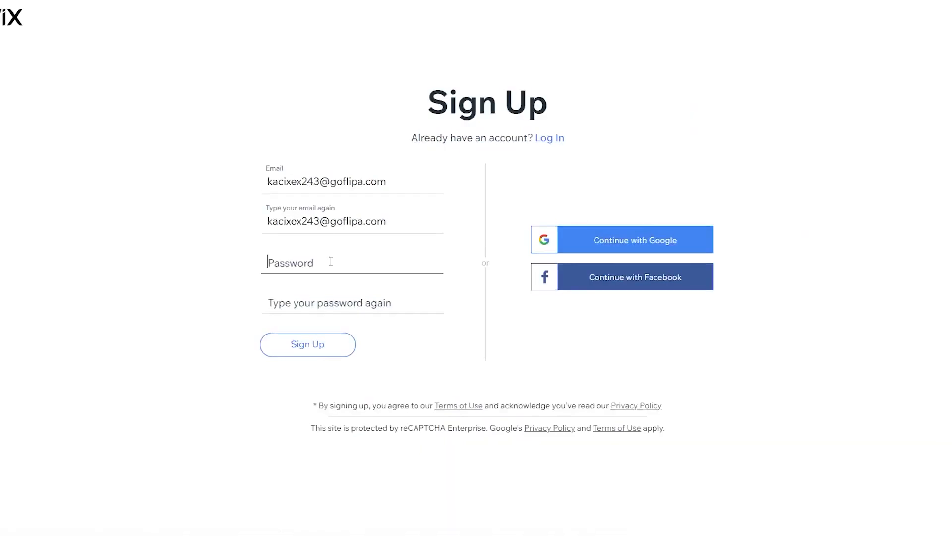
{"action": "type", "text": "••"}
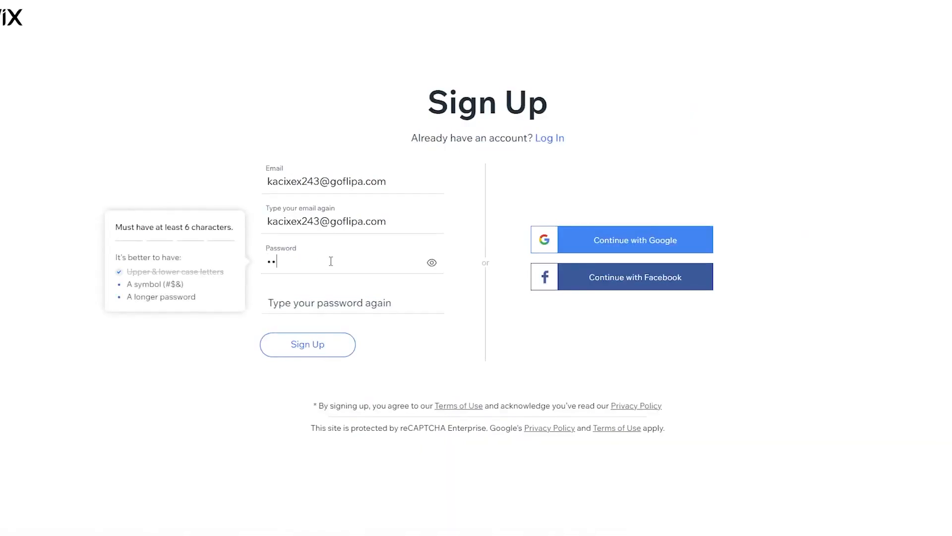
{"action": "type", "text": "•••••••"}
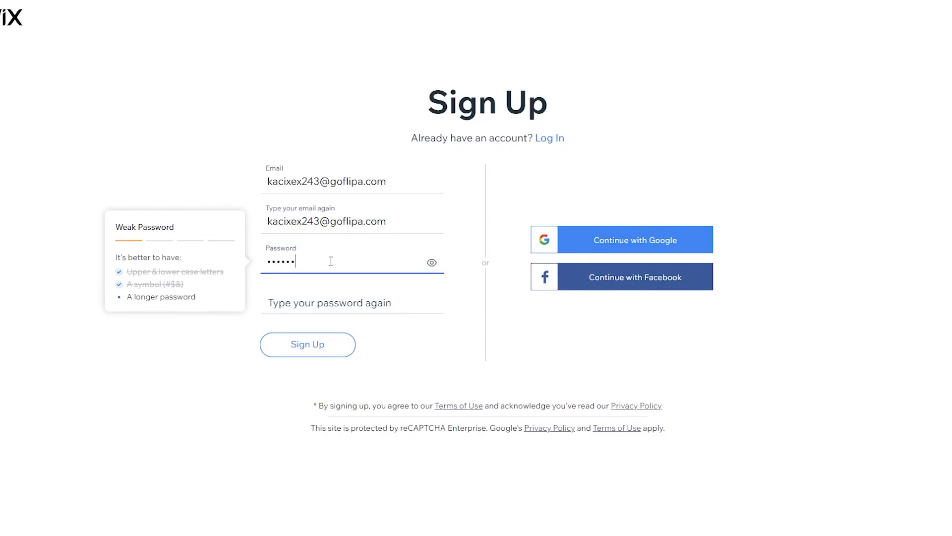
{"action": "type", "text": "•••"}
{"action": "left_click", "coordinate": [339, 295]}
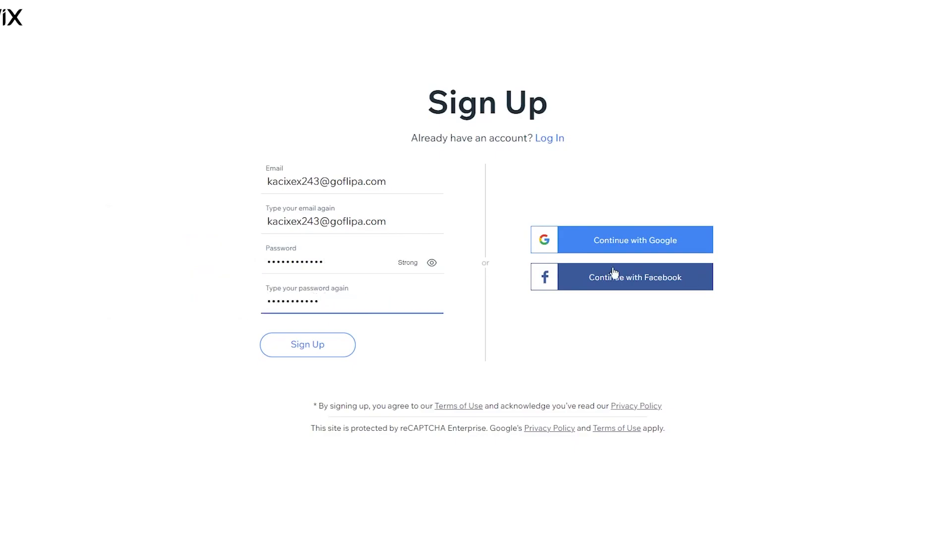
{"action": "left_click", "coordinate": [320, 301]}
{"action": "type", "text": "9"}
{"action": "key", "text": "Return"}
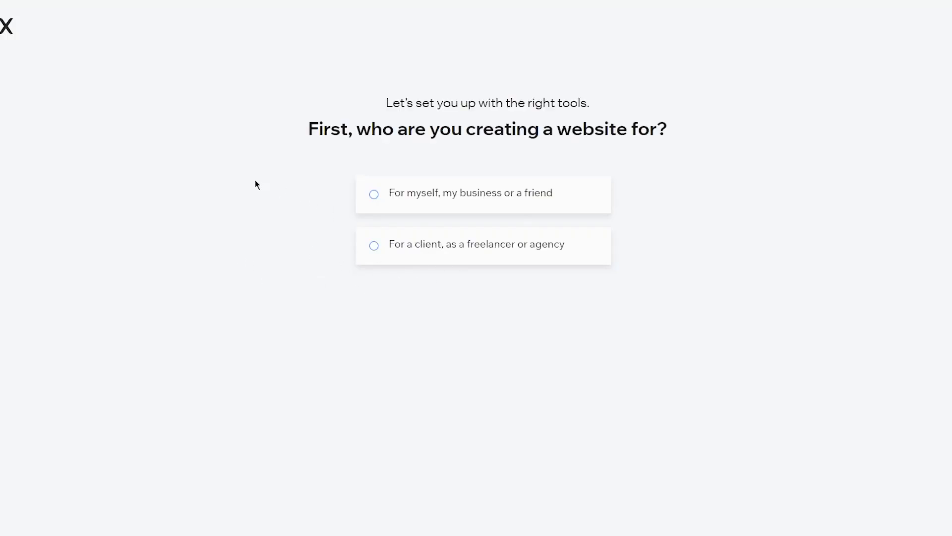
Step: Choose to build the site for yourself and select Sales as the website type
{"action": "left_click", "coordinate": [561, 191]}
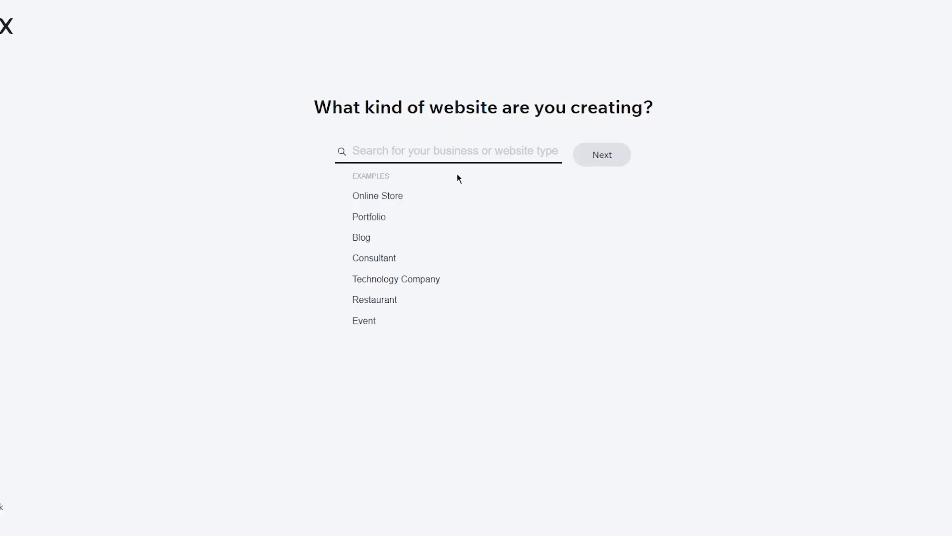
{"action": "left_click", "coordinate": [446, 152]}
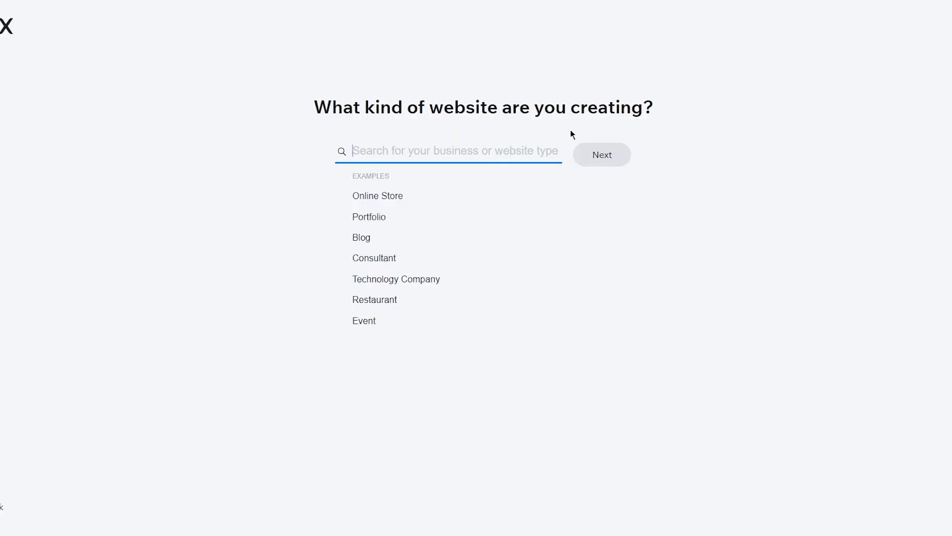
{"action": "type", "text": "sales"}
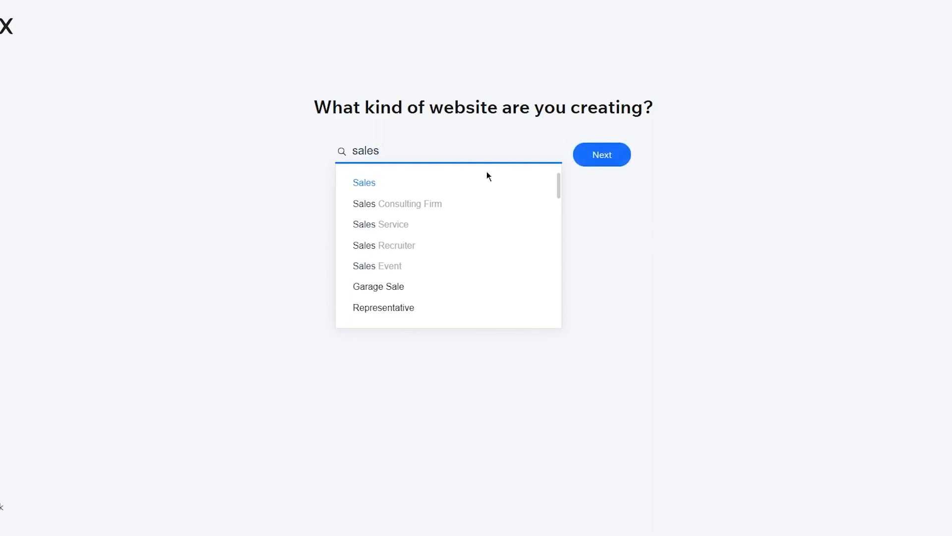
{"action": "left_click", "coordinate": [385, 185]}
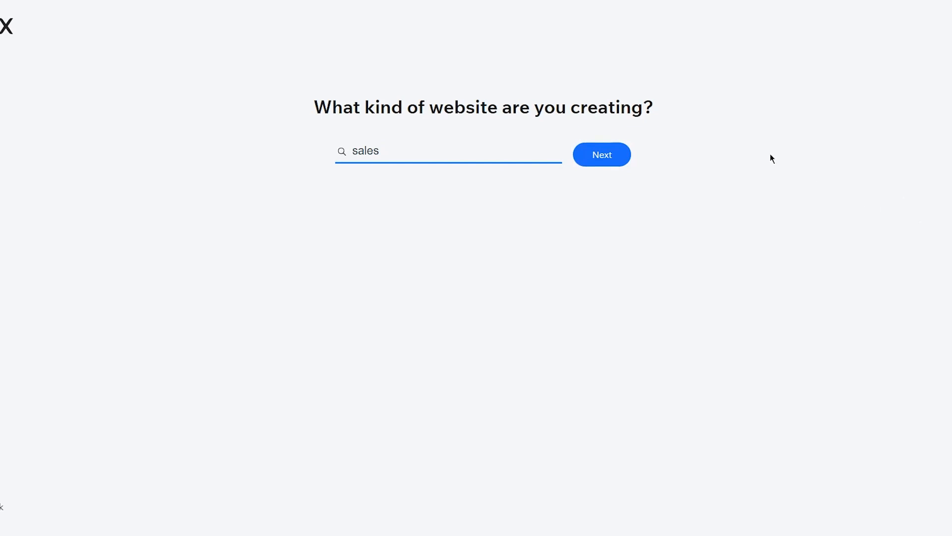
{"action": "left_click", "coordinate": [487, 185]}
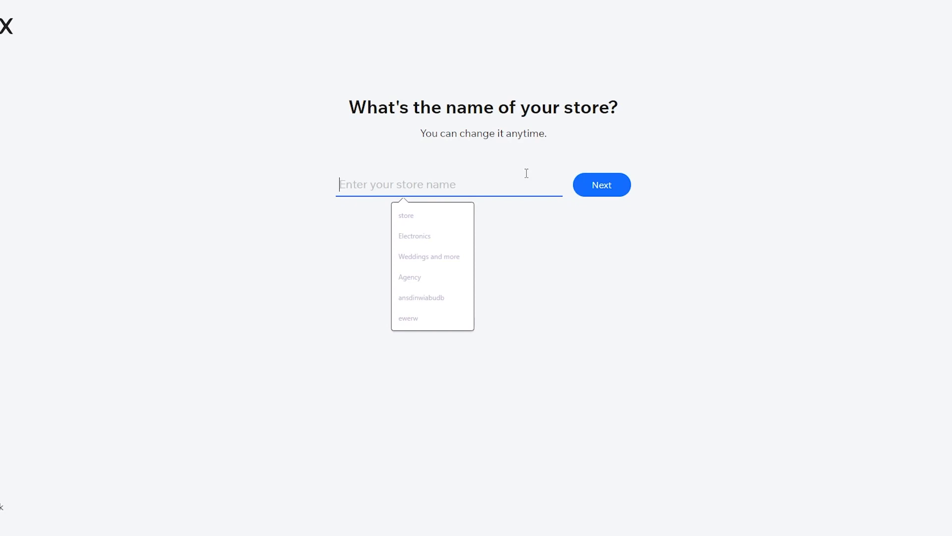
Step: Name the store Sales Funnel and continue
{"action": "type", "text": "Sa"}
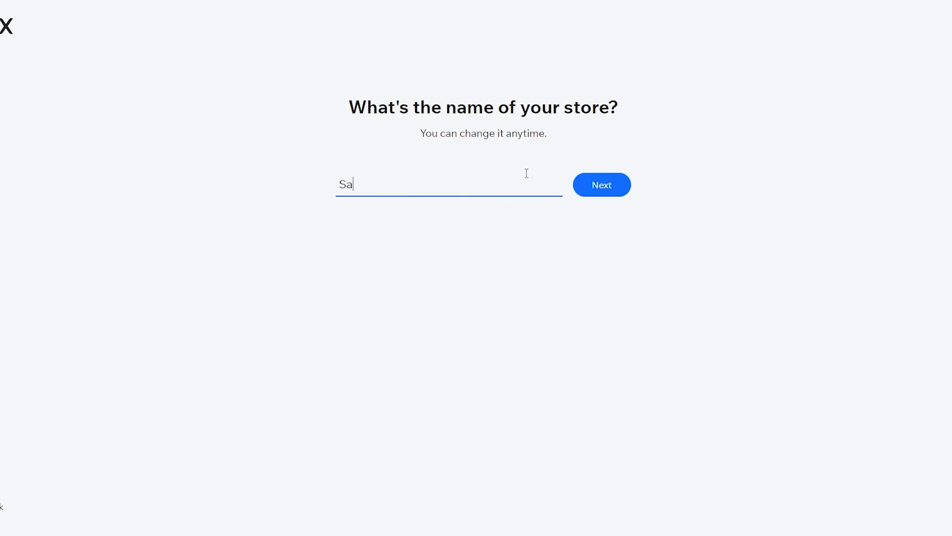
{"action": "type", "text": "les Funnel"}
{"action": "left_click", "coordinate": [624, 185]}
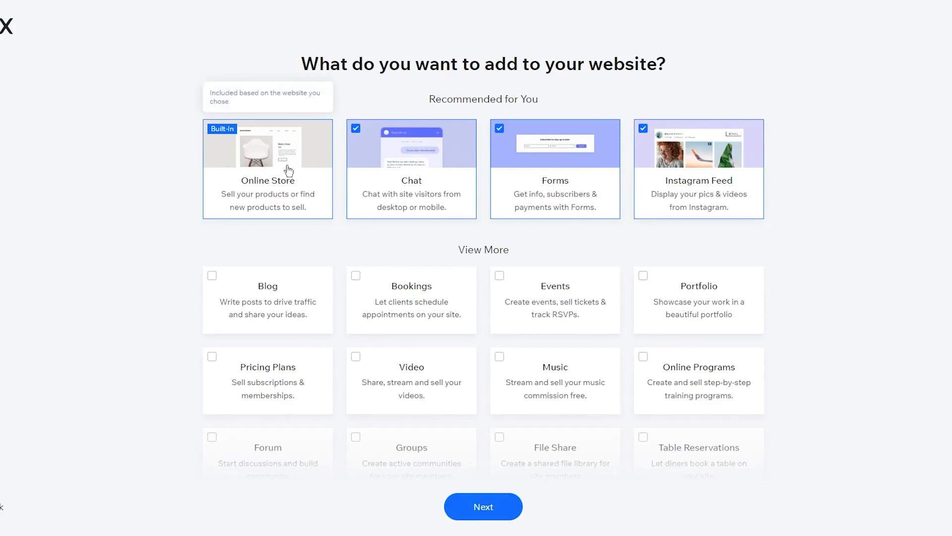
Step: Keep the recommended features and proceed to the dashboard
{"action": "scroll", "coordinate": [828, 196], "scroll_direction": "down", "scroll_amount": 3}
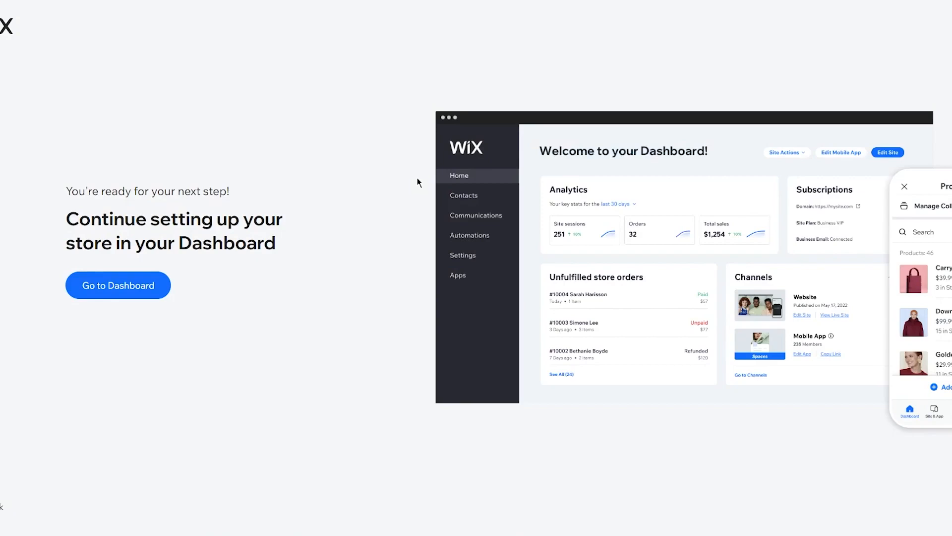
{"action": "left_click", "coordinate": [129, 294]}
{"action": "left_click_drag", "start_coordinate": [392, 287], "coordinate": [336, 142]}
{"action": "left_click", "coordinate": [302, 261]}
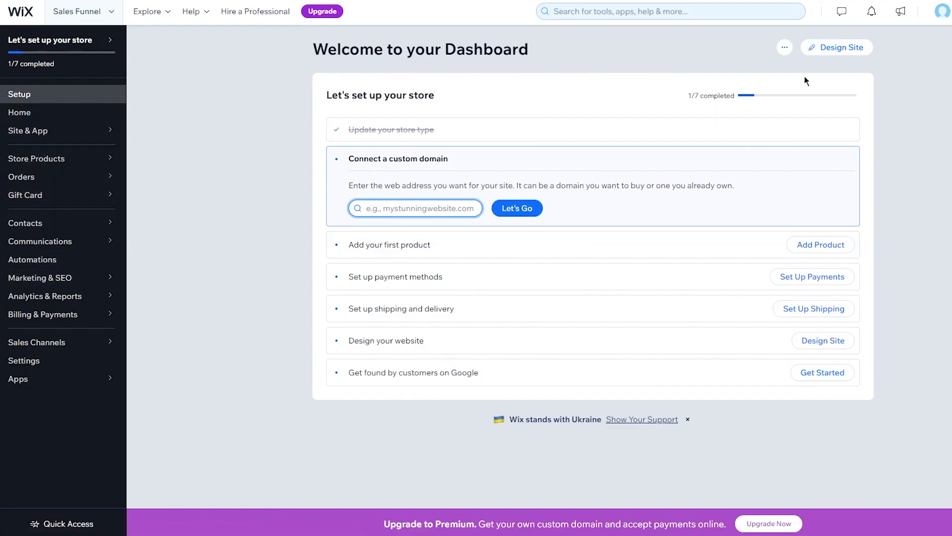
Step: Start designing the site from the blank Start from Scratch template
{"action": "left_click", "coordinate": [839, 47]}
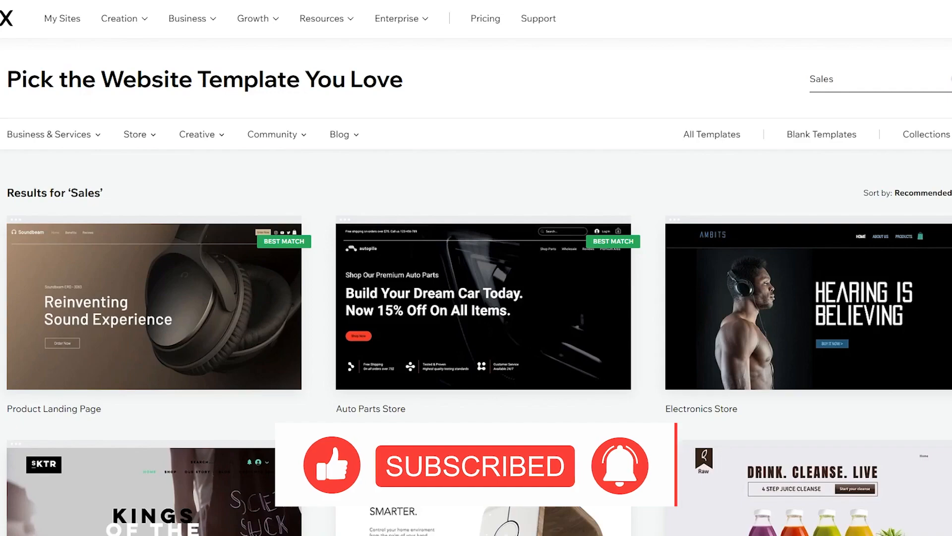
{"action": "left_click", "coordinate": [811, 138]}
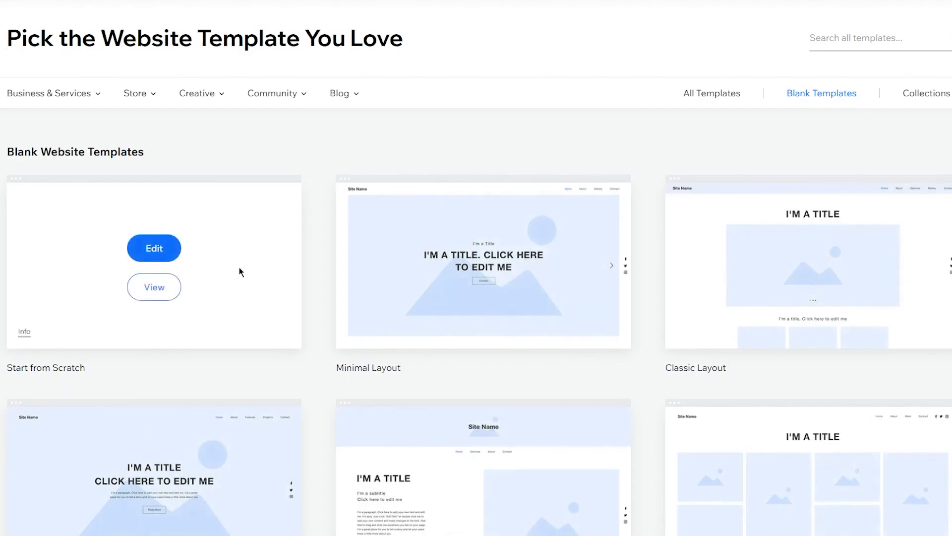
{"action": "left_click", "coordinate": [142, 239]}
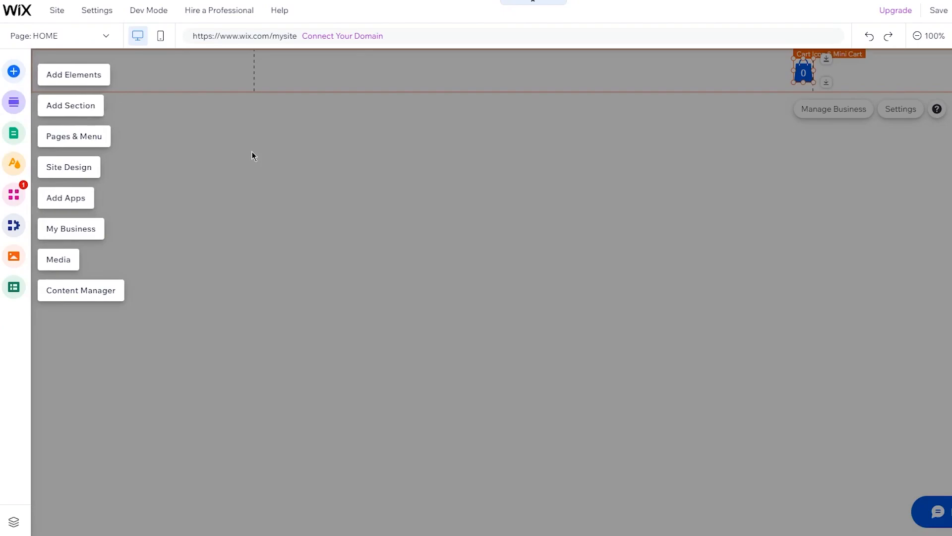
Step: Rename the HOME page to Landing Page in the site pages list
{"action": "left_click", "coordinate": [18, 135]}
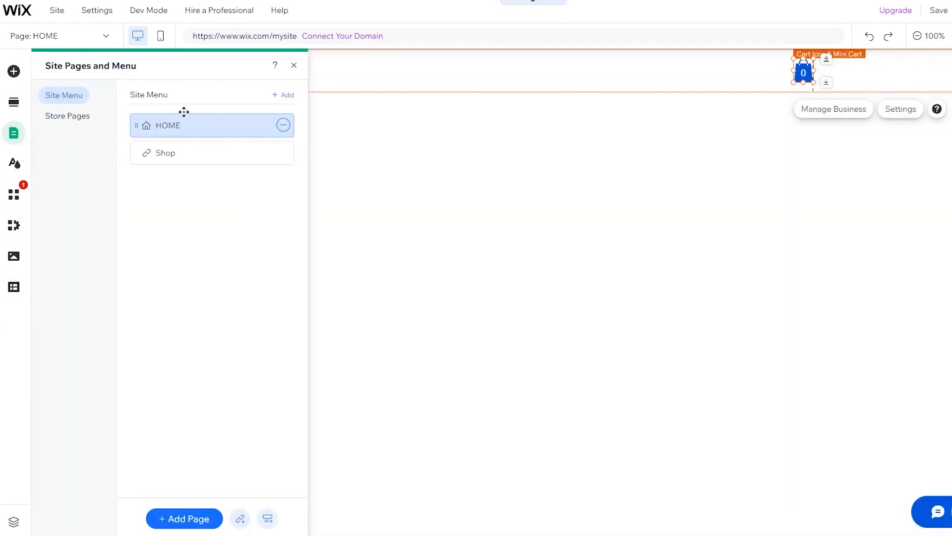
{"action": "left_click", "coordinate": [283, 126]}
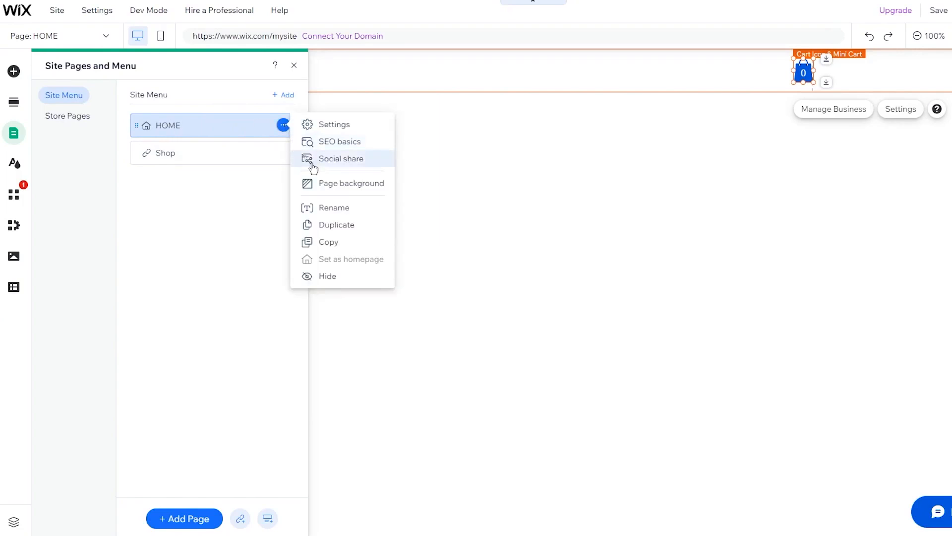
{"action": "left_click", "coordinate": [337, 217]}
{"action": "type", "text": "L"}
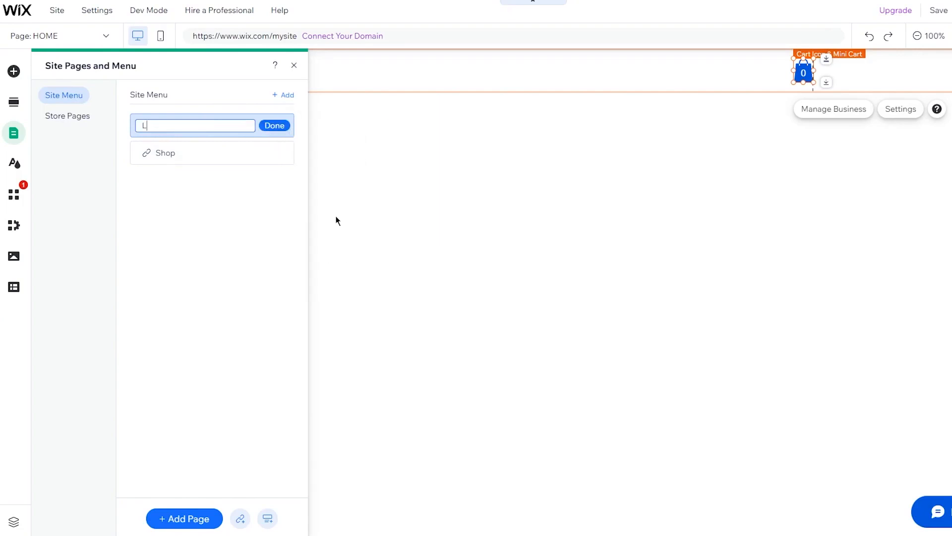
{"action": "type", "text": "anding Page"}
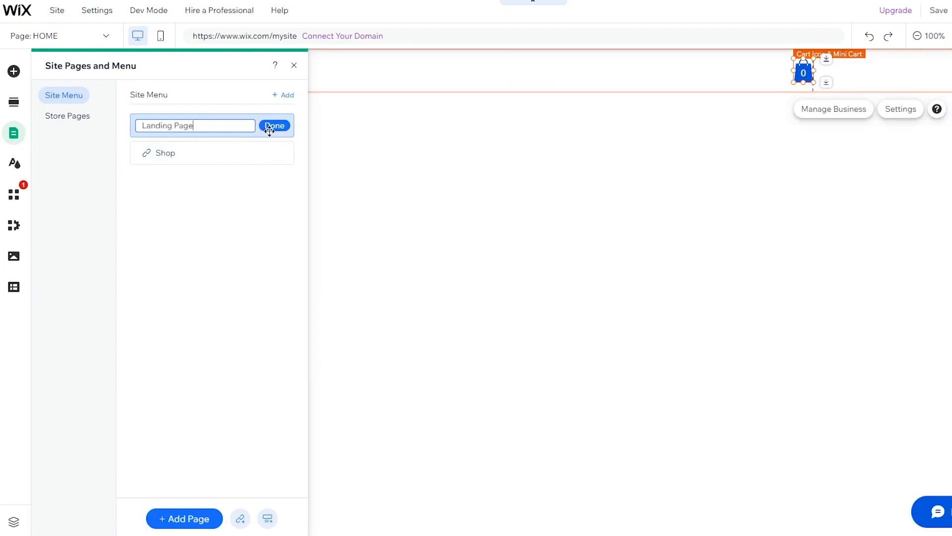
{"action": "left_click", "coordinate": [271, 126]}
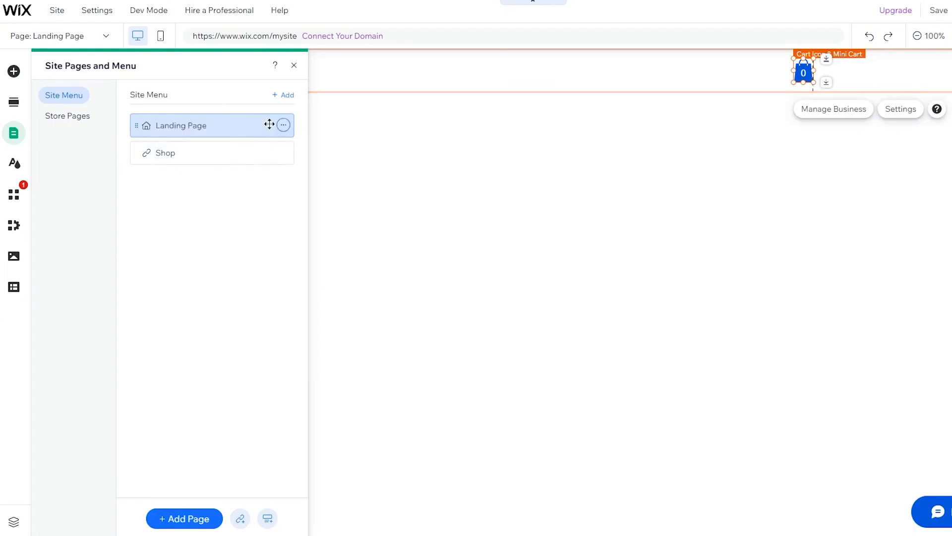
Step: Add a new blank page to the site
{"action": "left_click", "coordinate": [254, 146]}
{"action": "left_click", "coordinate": [282, 153]}
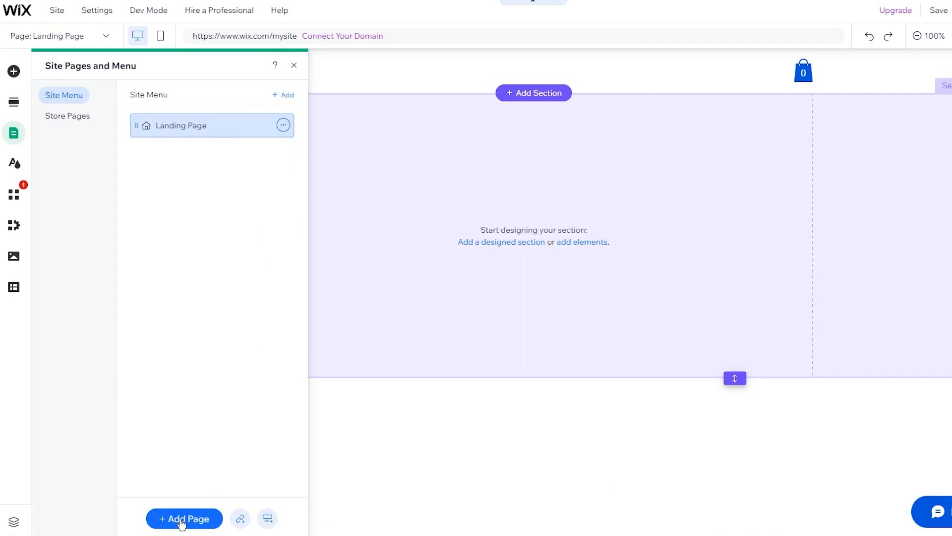
{"action": "left_click", "coordinate": [181, 520]}
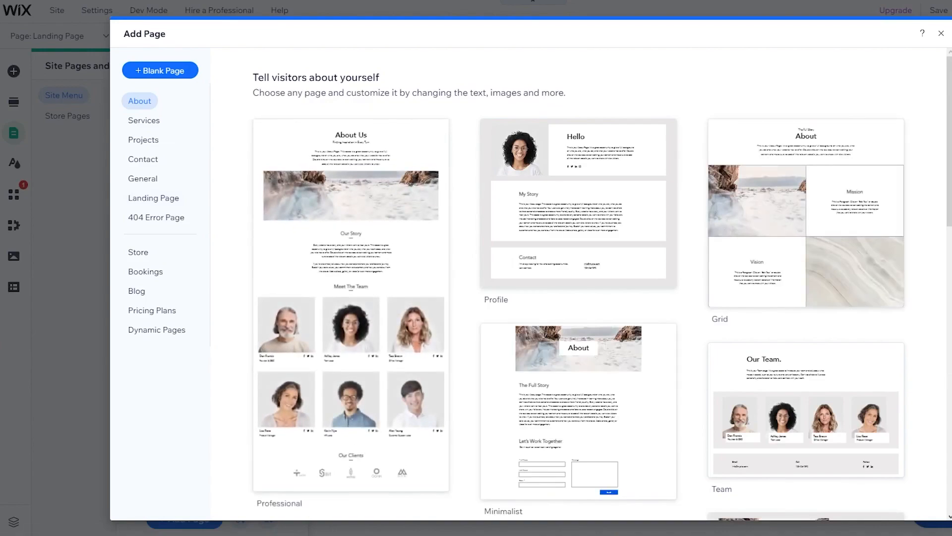
{"action": "left_click", "coordinate": [149, 72]}
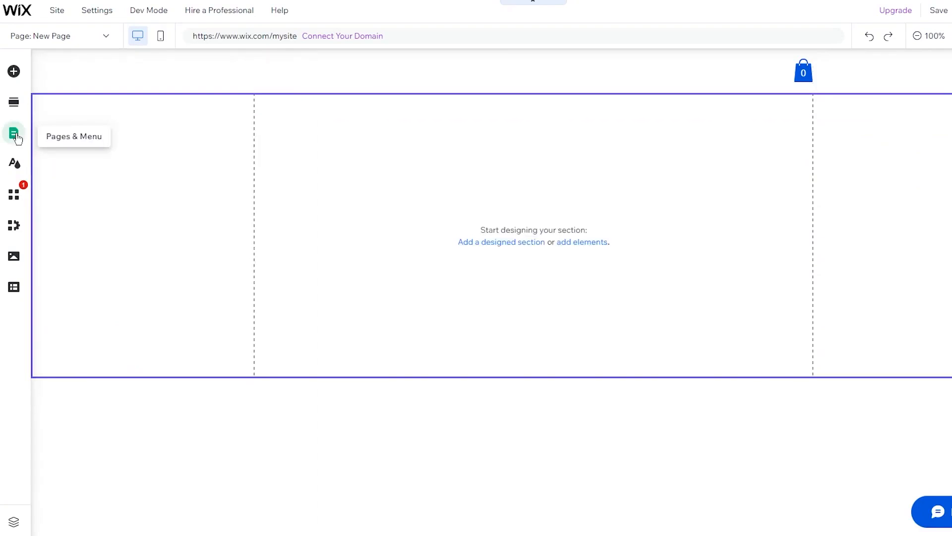
Step: Rename the new page to Sales
{"action": "left_click", "coordinate": [15, 135]}
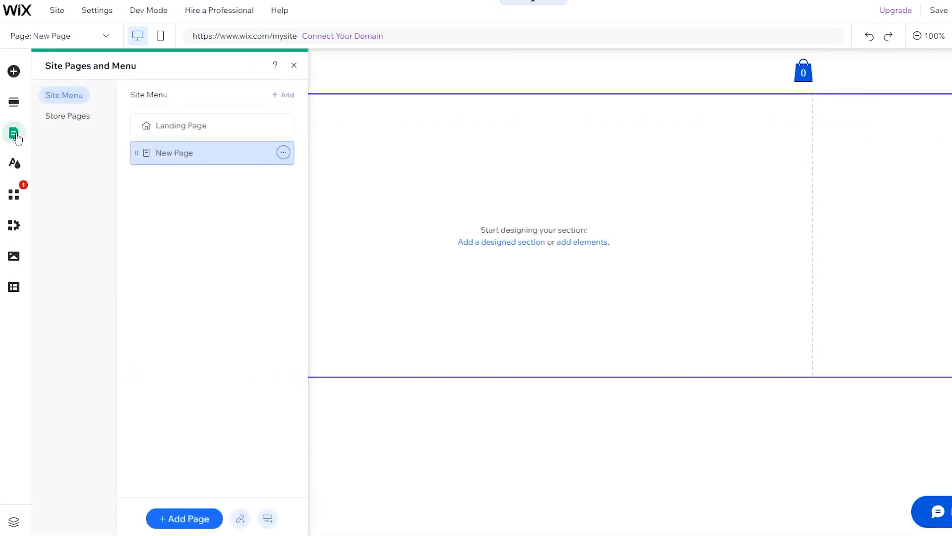
{"action": "left_click", "coordinate": [284, 154]}
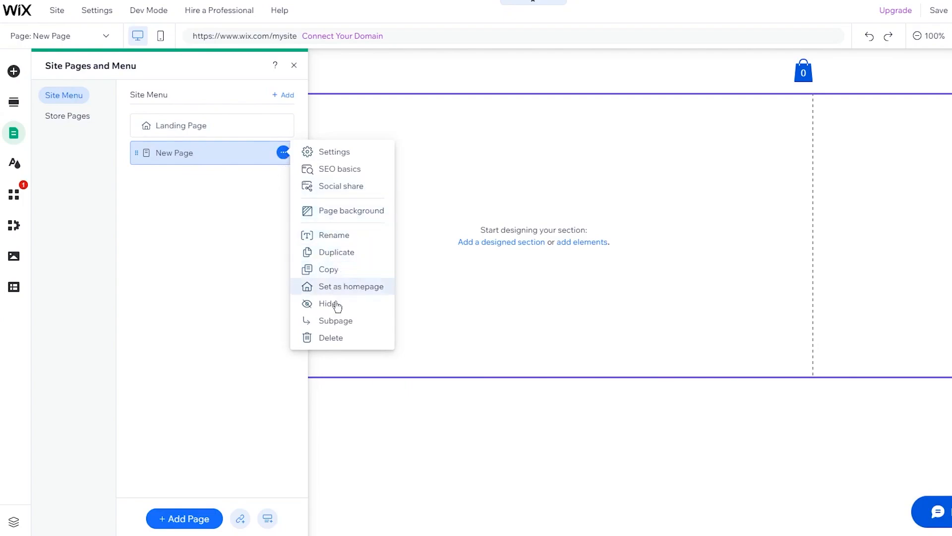
{"action": "left_click", "coordinate": [342, 238]}
{"action": "type", "text": "Sales"}
{"action": "key", "text": "Return"}
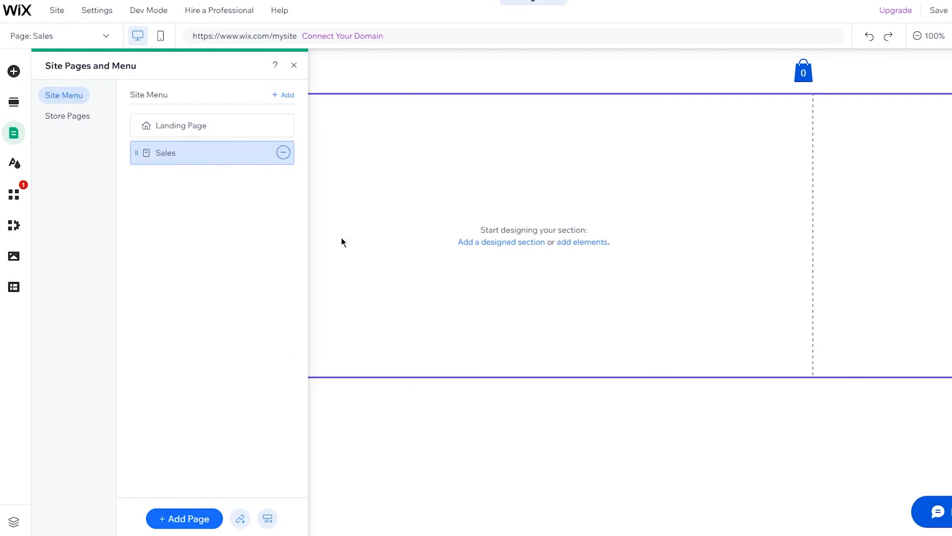
Step: Add another blank page and name it Products
{"action": "left_click", "coordinate": [177, 519]}
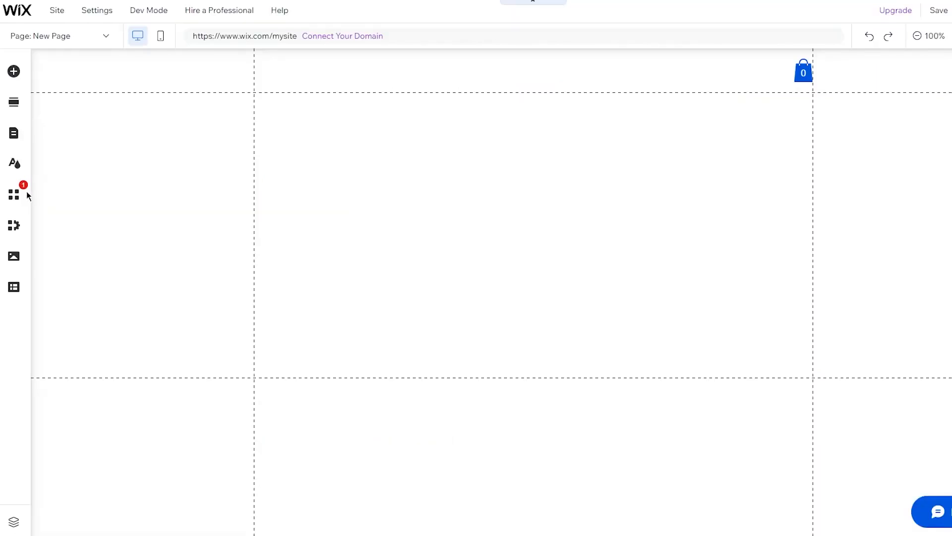
{"action": "left_click", "coordinate": [14, 133]}
{"action": "key", "text": "BackSpace"}
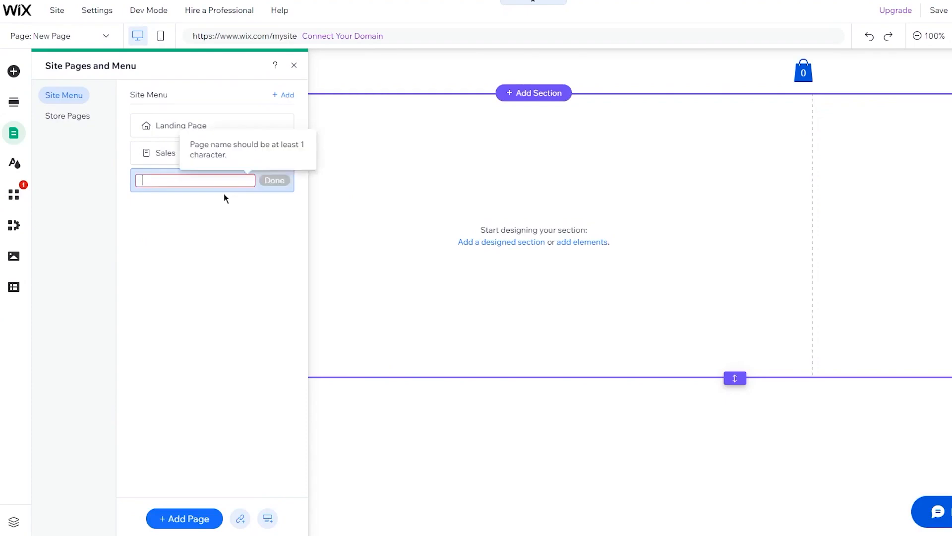
{"action": "type", "text": "Pr"}
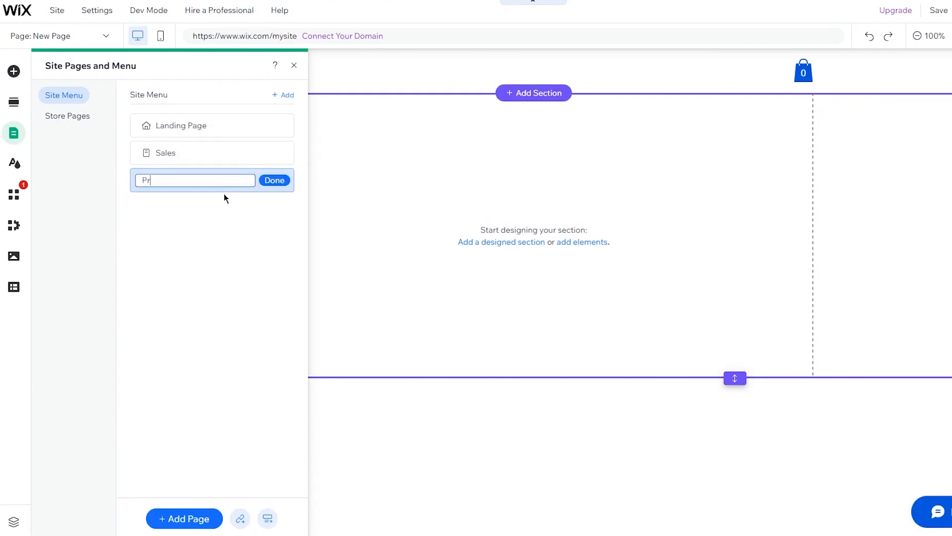
{"action": "type", "text": "oducts"}
{"action": "key", "text": "Return"}
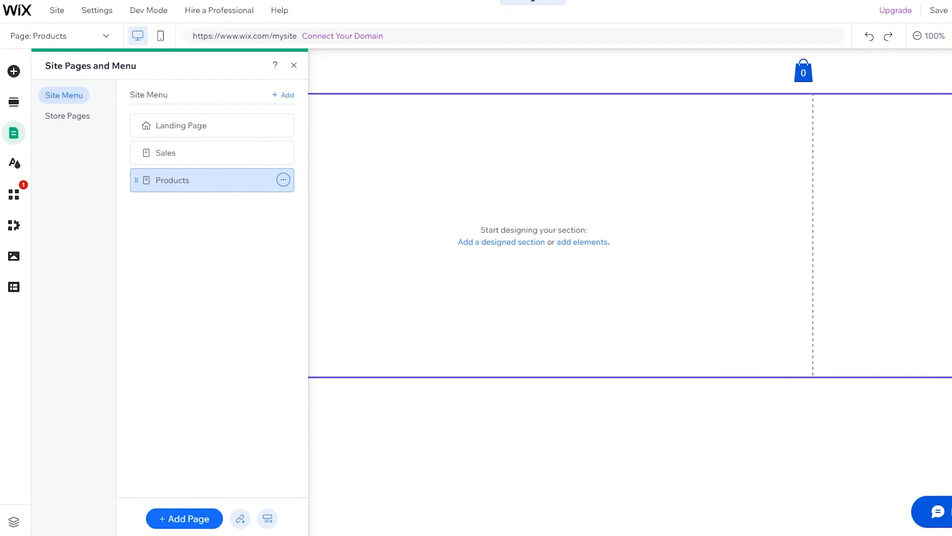
Step: Open the Landing Page and add the Order a T-Shirt Now order form from Contact & Forms
{"action": "left_click", "coordinate": [216, 126]}
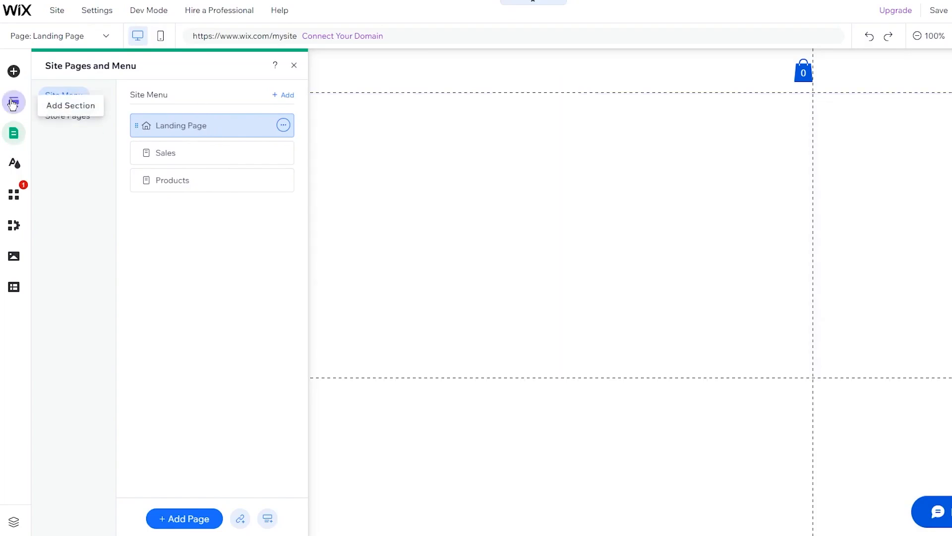
{"action": "left_click", "coordinate": [14, 73]}
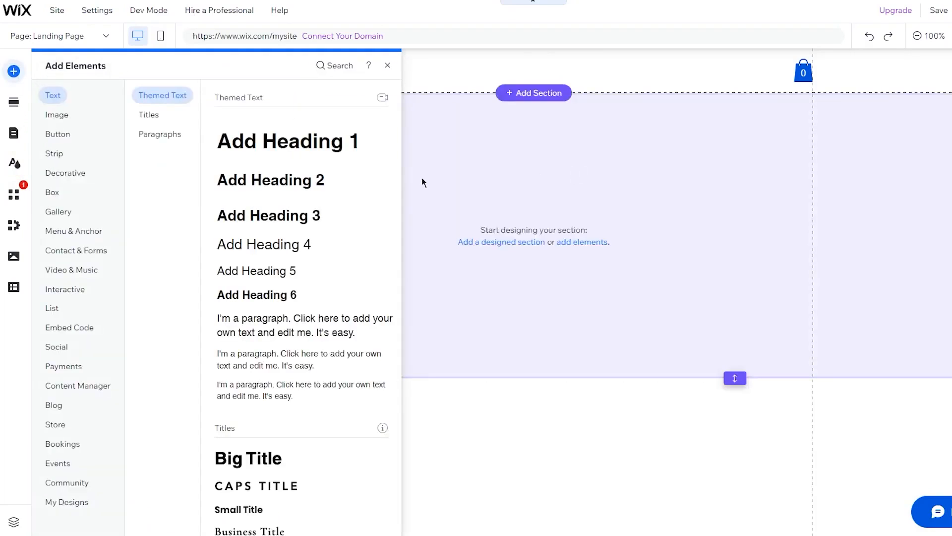
{"action": "left_click", "coordinate": [81, 249]}
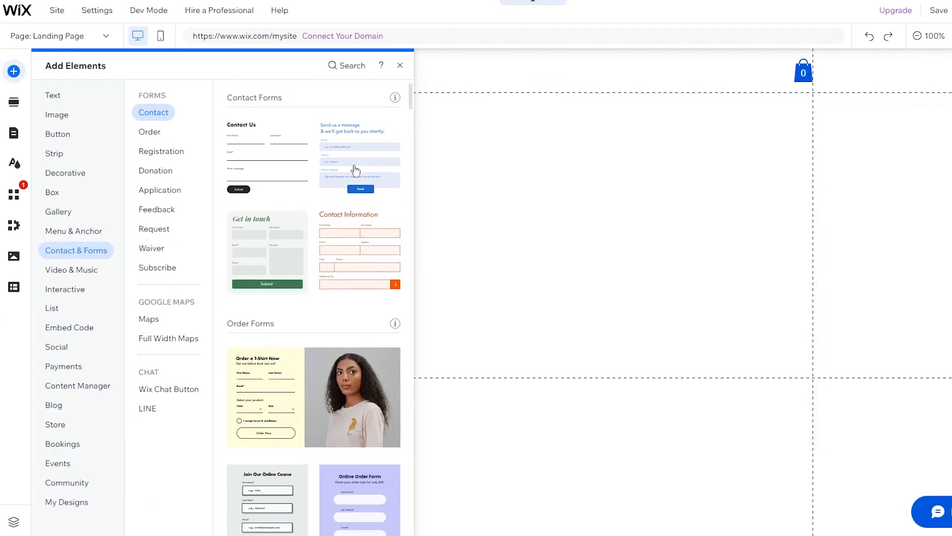
{"action": "scroll", "coordinate": [307, 242], "scroll_direction": "down", "scroll_amount": 2}
{"action": "scroll", "coordinate": [307, 242], "scroll_direction": "down", "scroll_amount": 4}
{"action": "scroll", "coordinate": [266, 219], "scroll_direction": "up", "scroll_amount": 3}
{"action": "left_click_drag", "start_coordinate": [270, 249], "coordinate": [476, 227]}
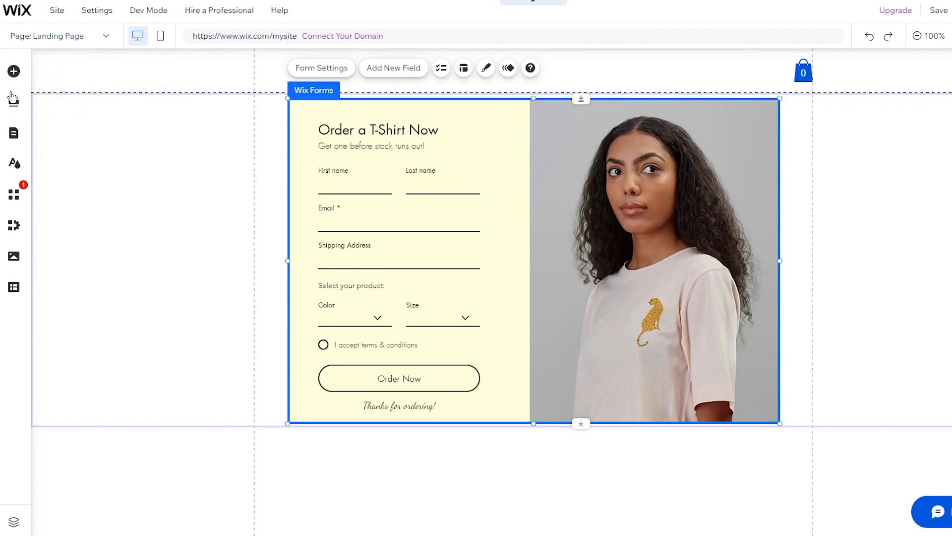
Step: Switch to the Sales page and add the SEND text button from the button elements
{"action": "left_click", "coordinate": [83, 37]}
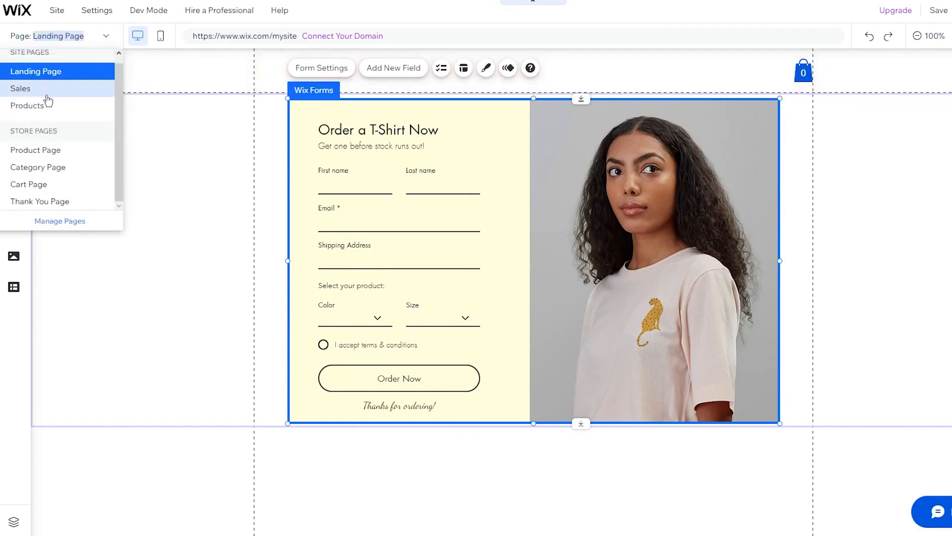
{"action": "left_click", "coordinate": [45, 92]}
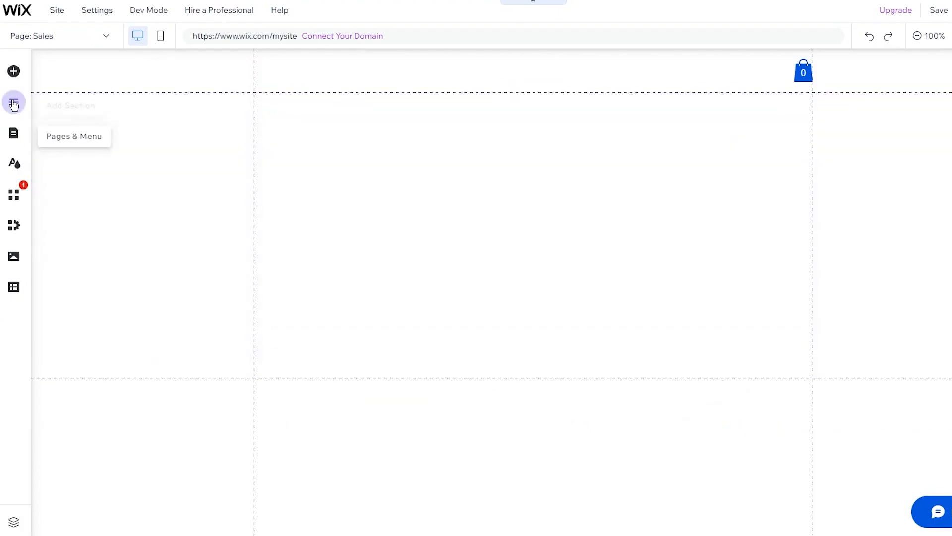
{"action": "left_click", "coordinate": [14, 71]}
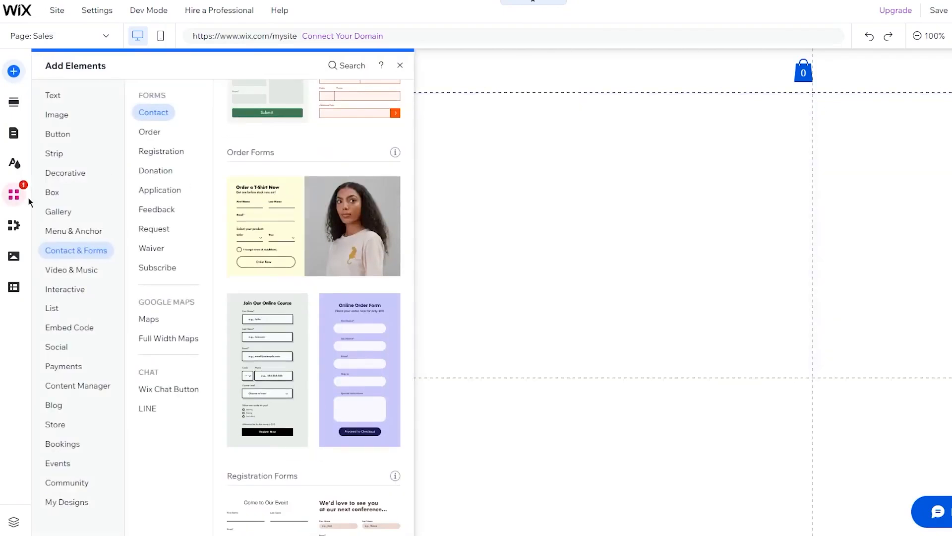
{"action": "left_click", "coordinate": [65, 173]}
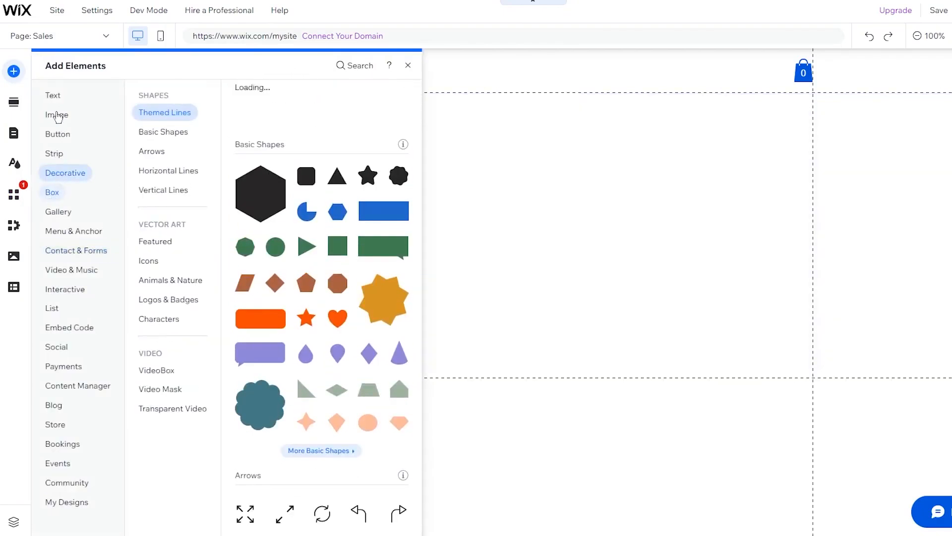
{"action": "left_click", "coordinate": [57, 134]}
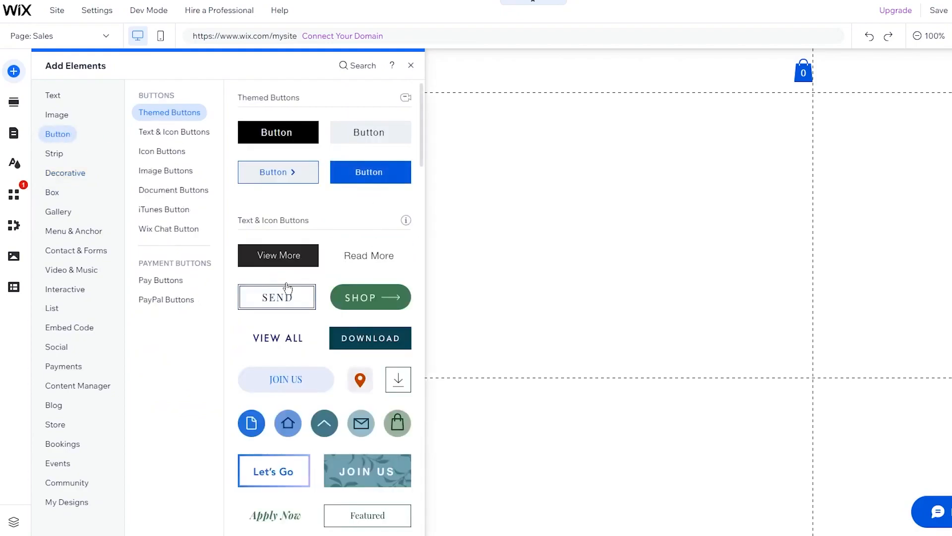
{"action": "left_click", "coordinate": [287, 302]}
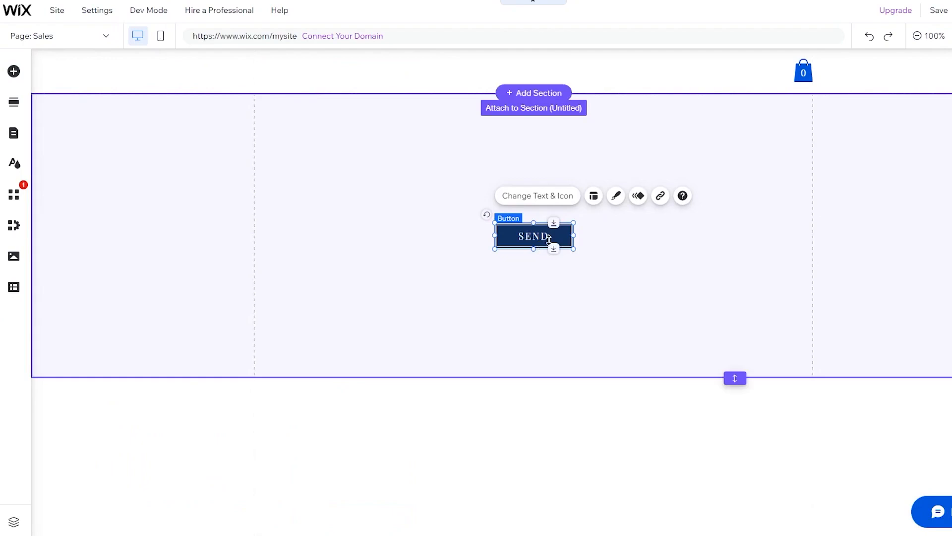
Step: Change the button's text to Check it out
{"action": "left_click", "coordinate": [550, 203]}
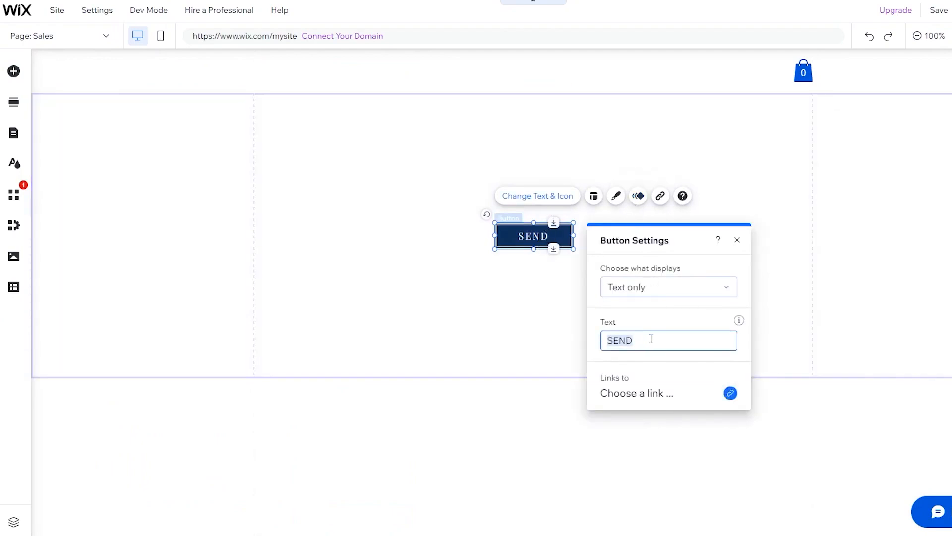
{"action": "left_click", "coordinate": [632, 337]}
{"action": "key", "text": "BackSpace"}
{"action": "key", "text": "BackSpace"}
{"action": "key", "text": "BackSpace"}
{"action": "key", "text": "BackSpace"}
{"action": "type", "text": "Check it out"}
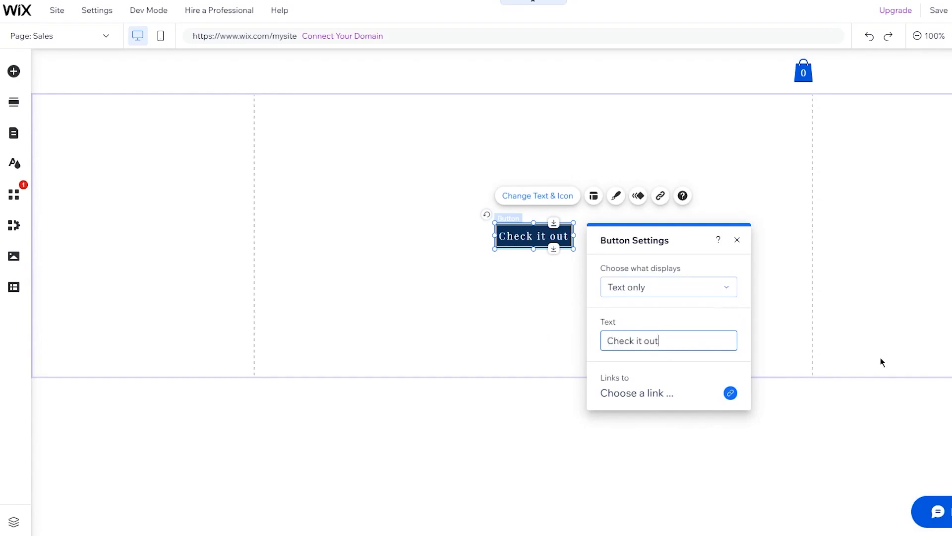
{"action": "left_click", "coordinate": [849, 346]}
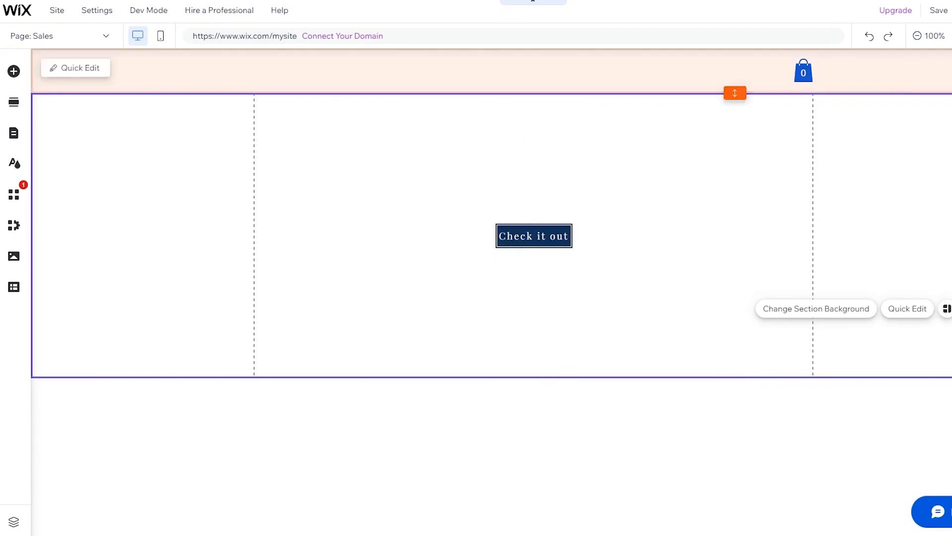
Step: Link the button to the Products page, opening in the current window
{"action": "left_click", "coordinate": [563, 241]}
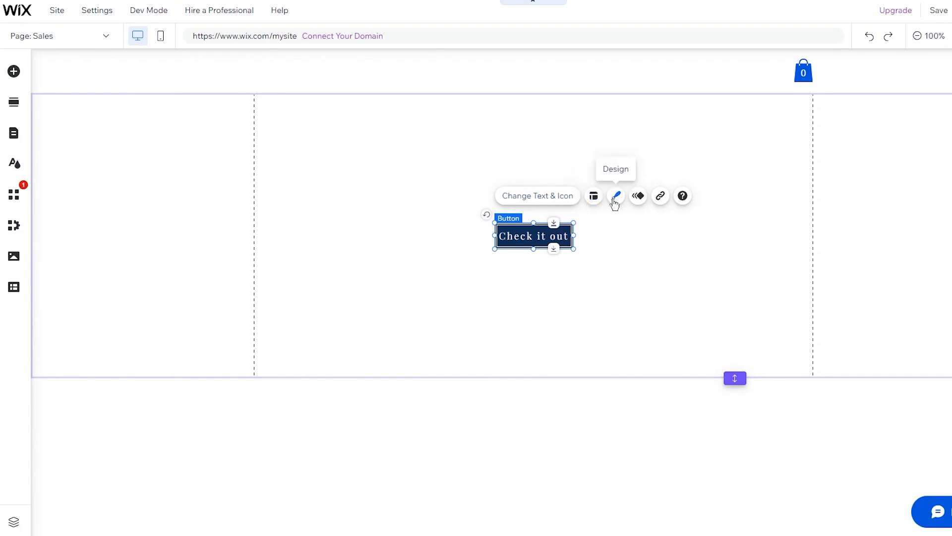
{"action": "left_click", "coordinate": [662, 202]}
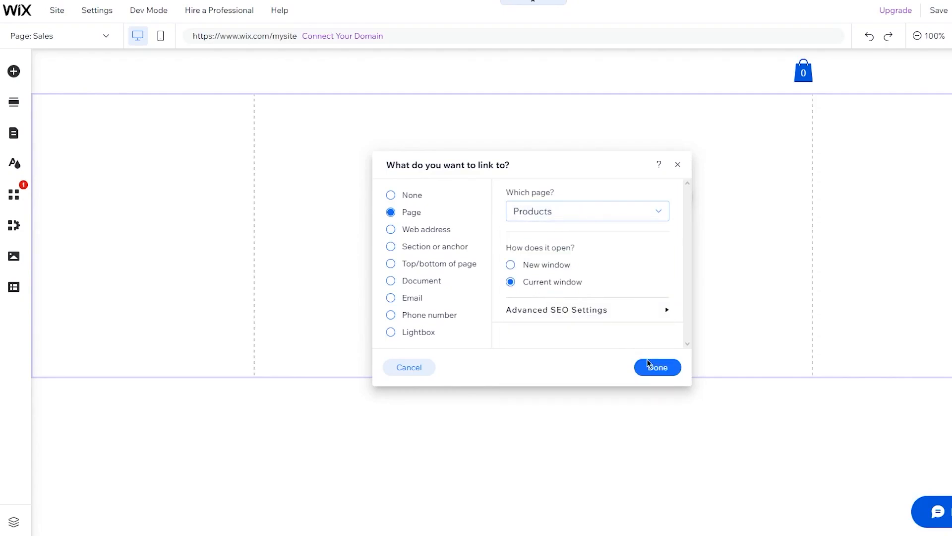
{"action": "left_click", "coordinate": [648, 366]}
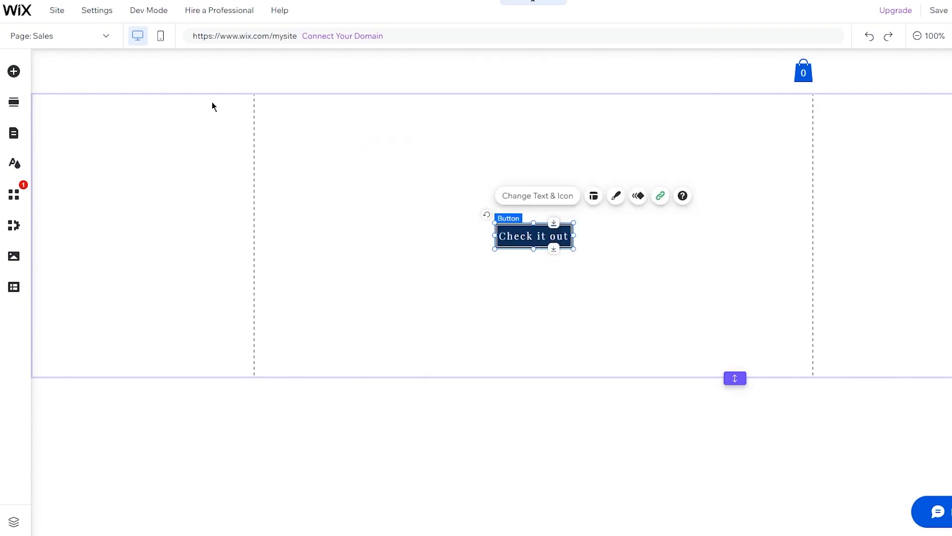
Step: Switch to editing the Products page
{"action": "left_click", "coordinate": [84, 38]}
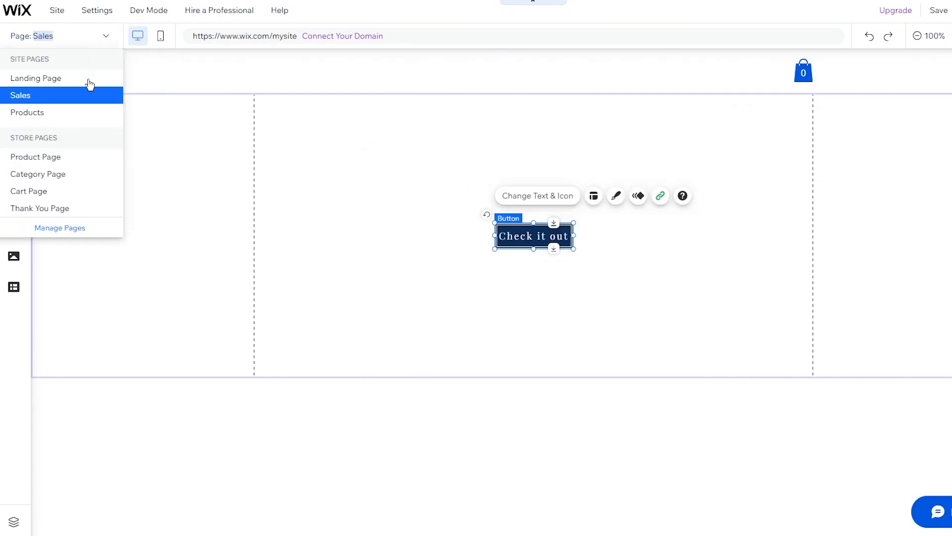
{"action": "left_click", "coordinate": [68, 118]}
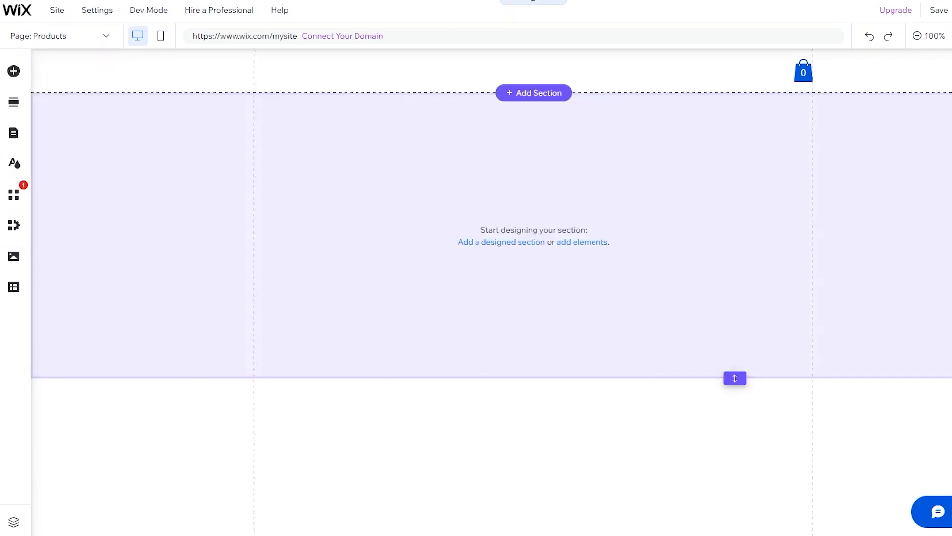